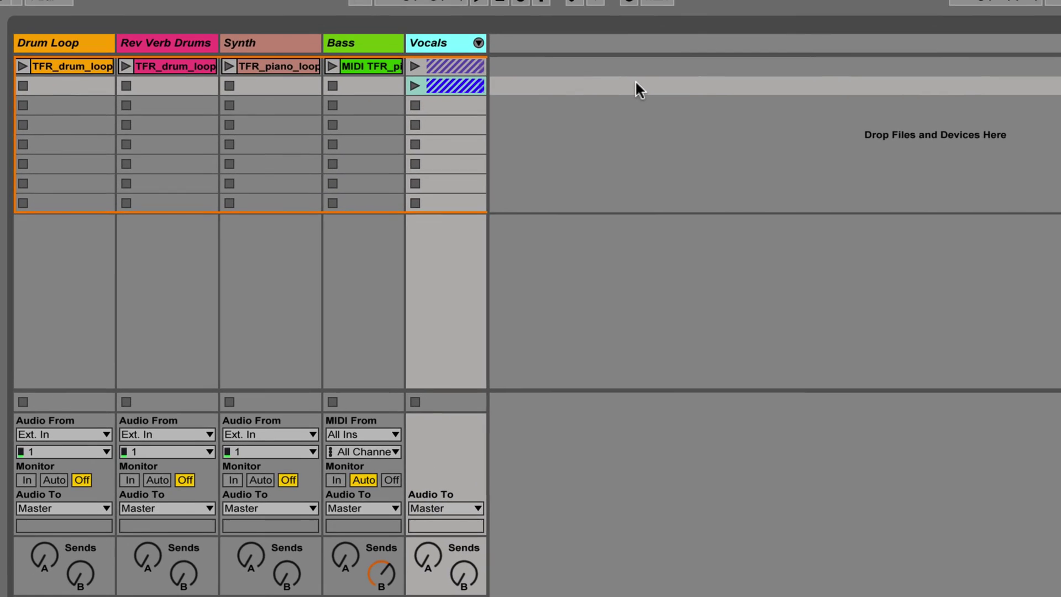
# Launch the Vocals row-1 clip, then the row-2 clip, to hear the backward-reverb vocal
pyautogui.click(443, 95)
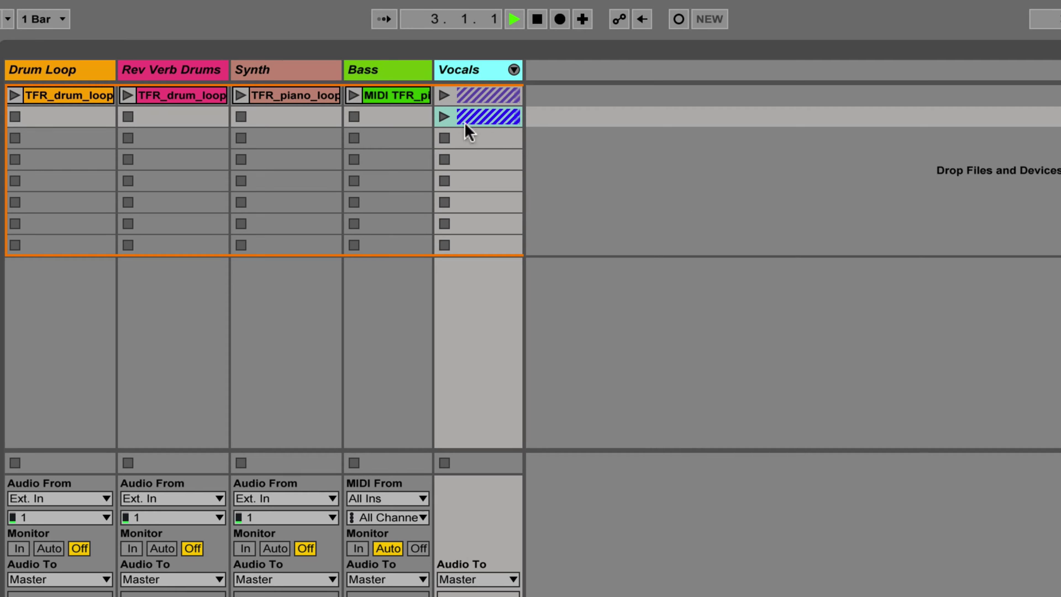
pyautogui.click(443, 116)
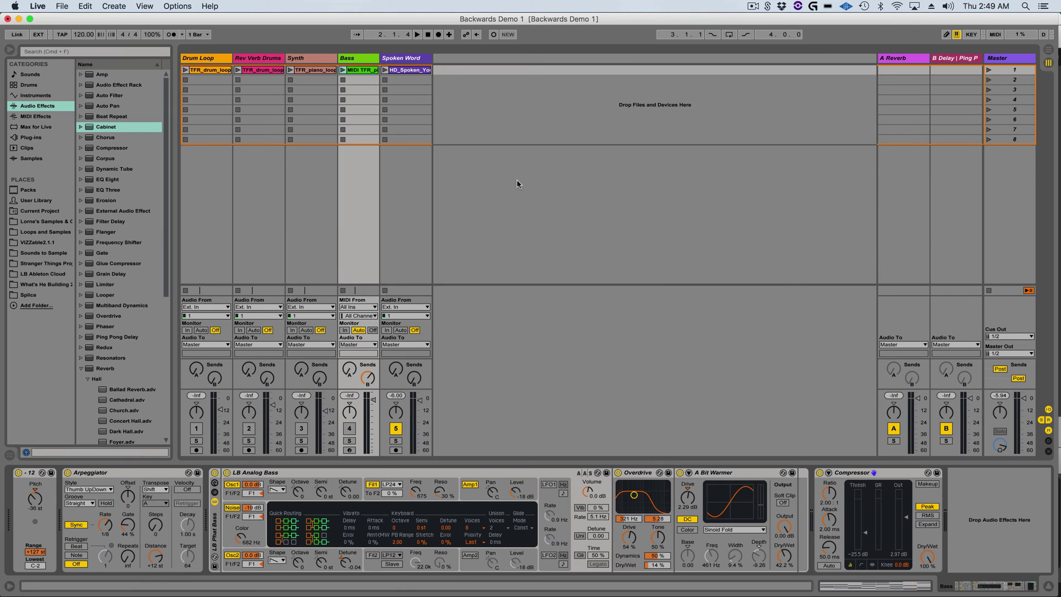
# Show the HD_Spoken clip's waveform in Clip View and launch it to hear the dry voice
pyautogui.doubleClick(412, 70)
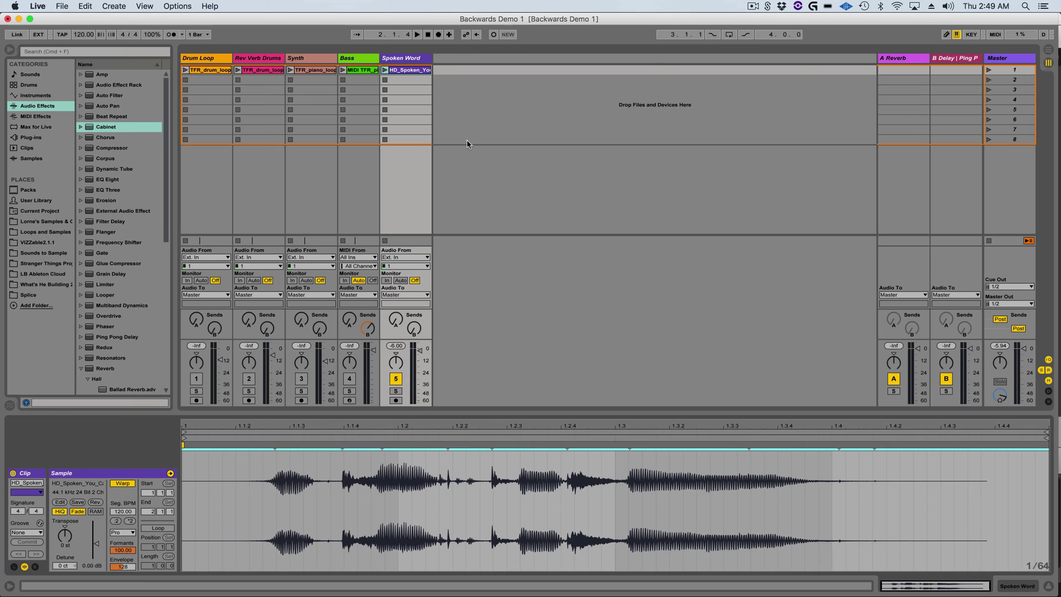
pyautogui.click(385, 70)
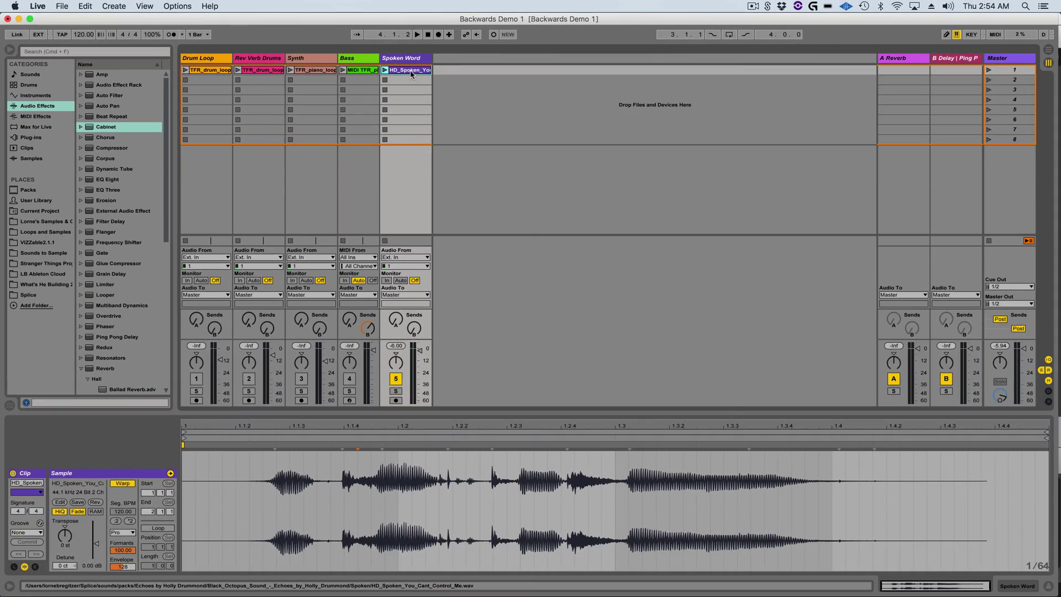
# In Arrangement view, move the Spoken Word clip to bar 29 and select bars 28 to 30
pyautogui.press('Tab')
pyautogui.moveTo(411, 73); pyautogui.dragTo(522, 296)
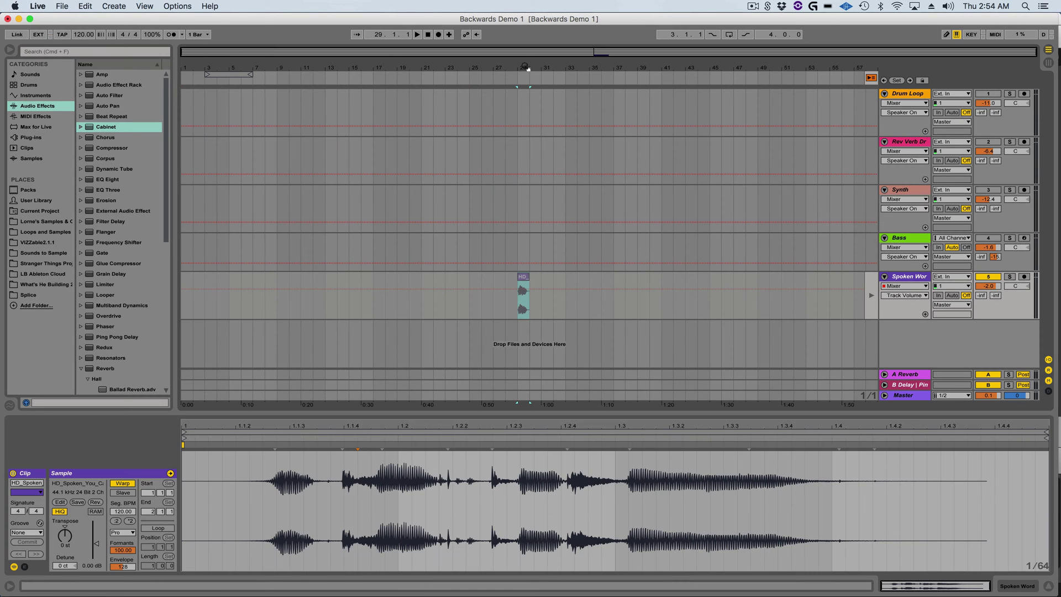
pyautogui.moveTo(524, 67)
pyautogui.mouseDown()
pyautogui.moveTo(525, 160)
pyautogui.moveTo(525, 138)
pyautogui.mouseUp()
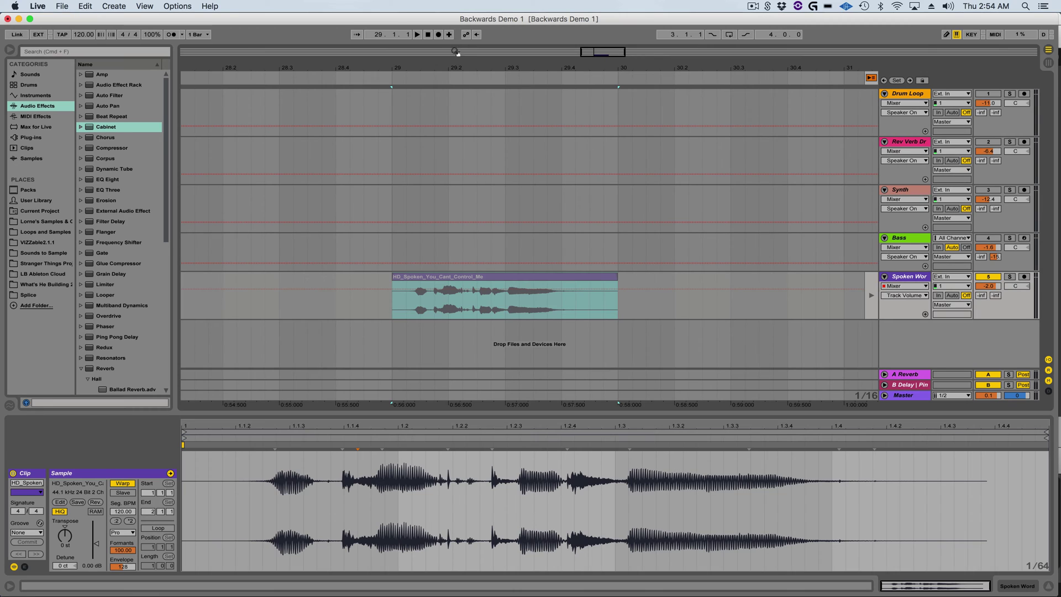
pyautogui.moveTo(456, 52); pyautogui.dragTo(458, 44)
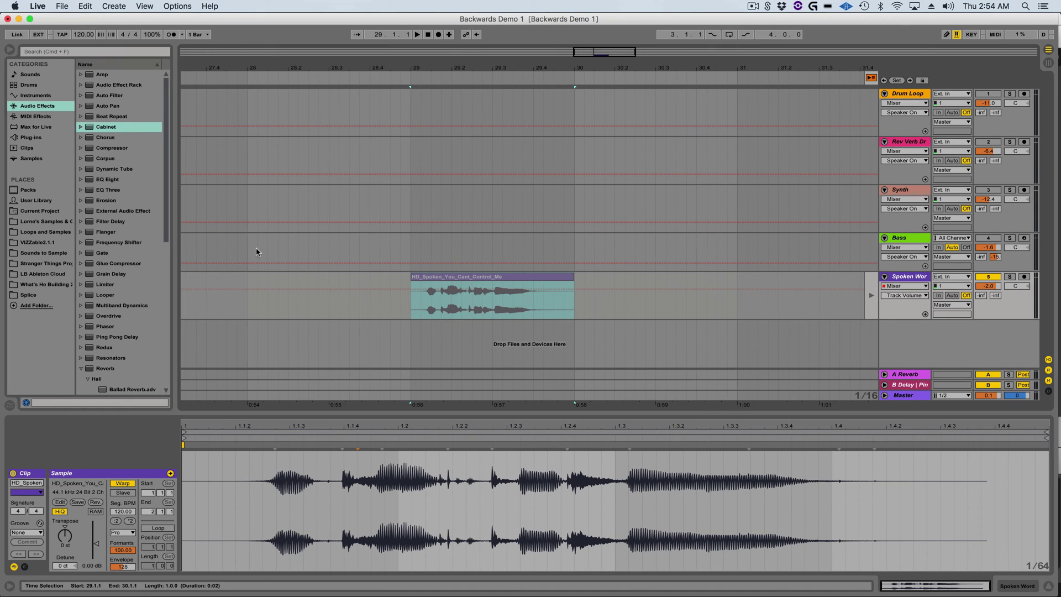
pyautogui.moveTo(246, 276); pyautogui.dragTo(569, 292)
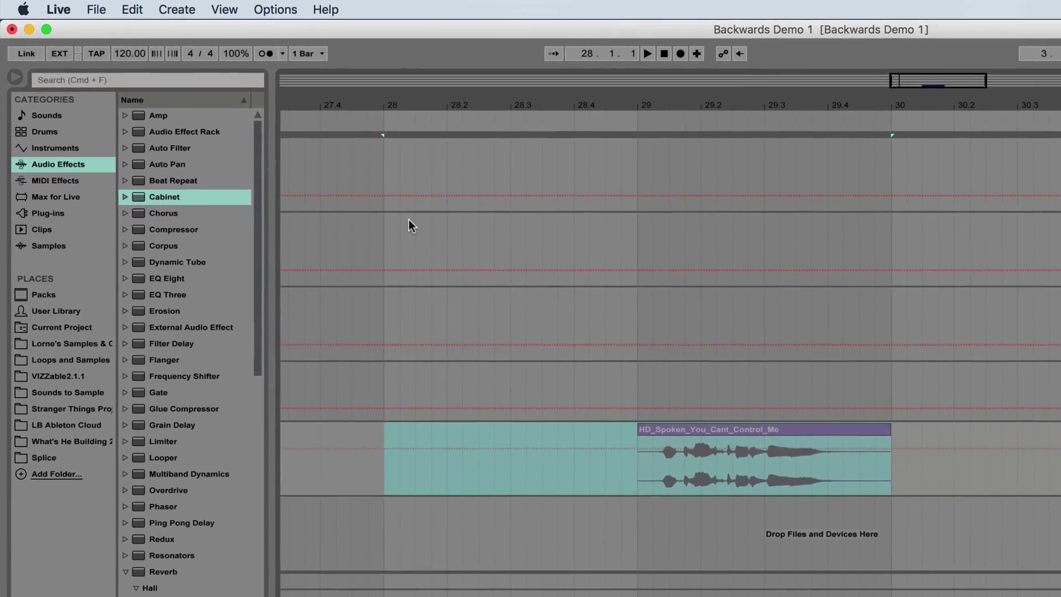
# Consolidate the bar 28–30 selection into the two-bar clip HD_Spoken_You_Cant_Control_Me-1
pyautogui.click(142, 10)
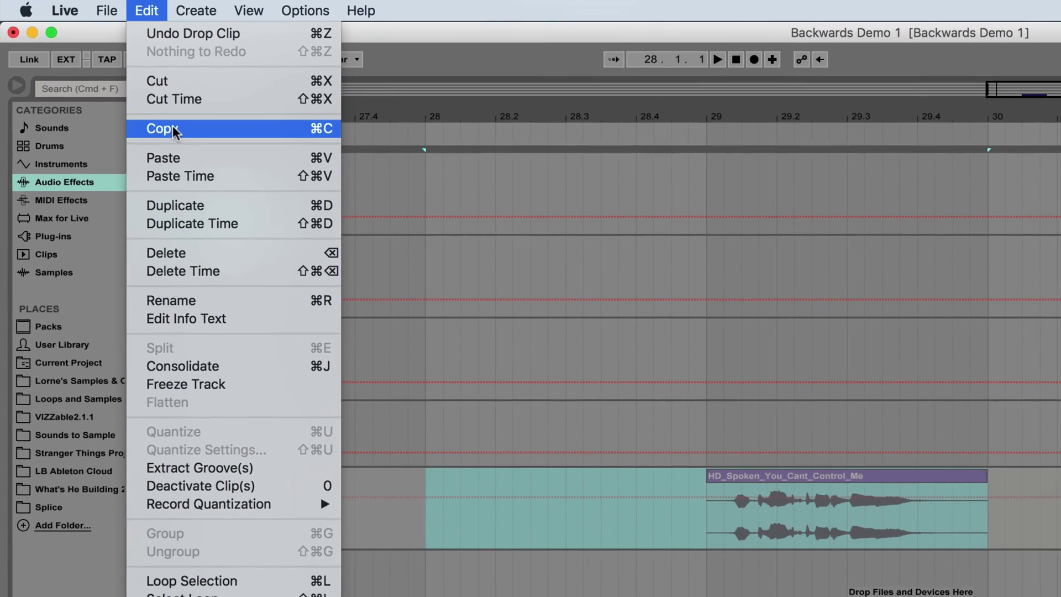
pyautogui.click(227, 365)
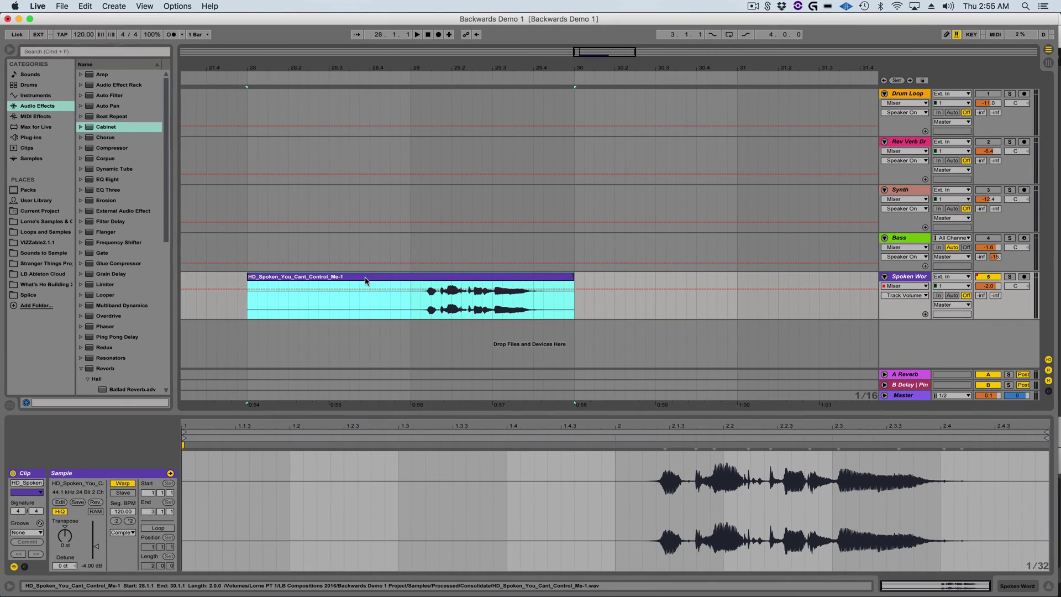
# Copy the consolidated clip into Spoken Word's second Session slot and colour it bright blue
pyautogui.press('Tab')
pyautogui.moveTo(365, 280); pyautogui.dragTo(418, 82)
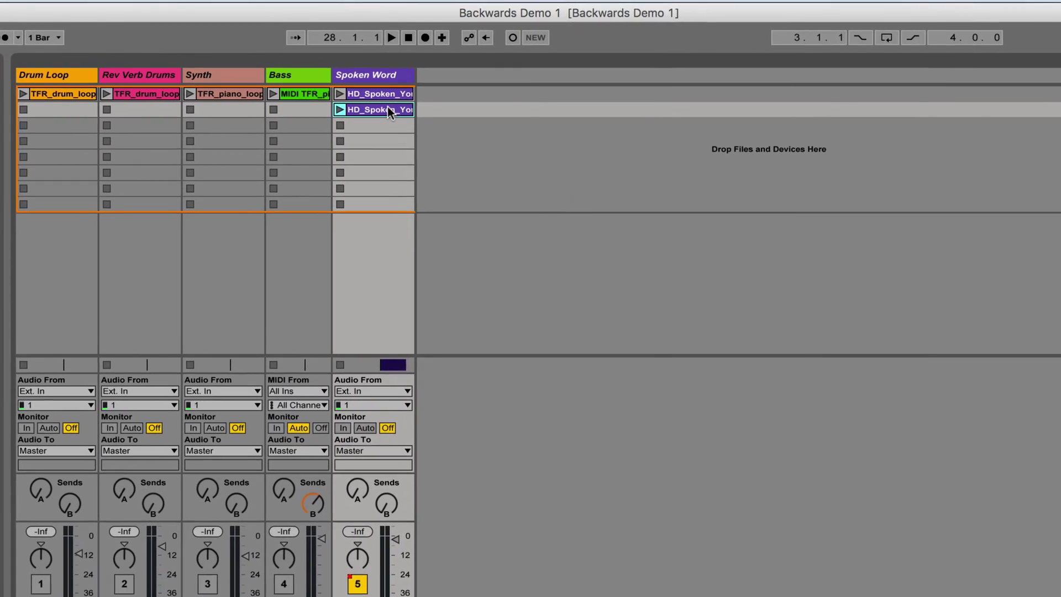
pyautogui.rightClick(415, 80)
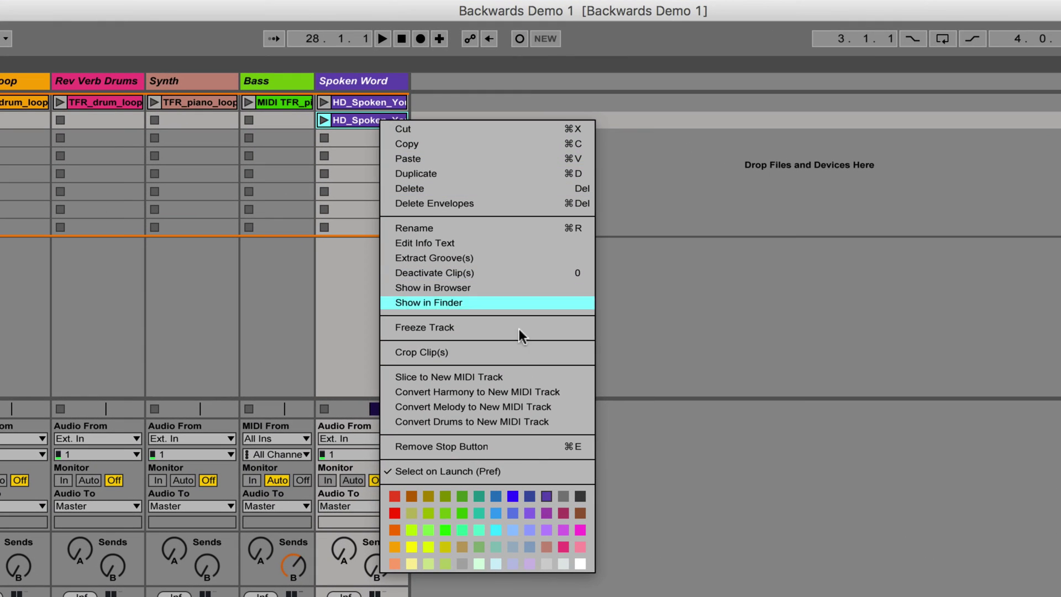
pyautogui.click(511, 494)
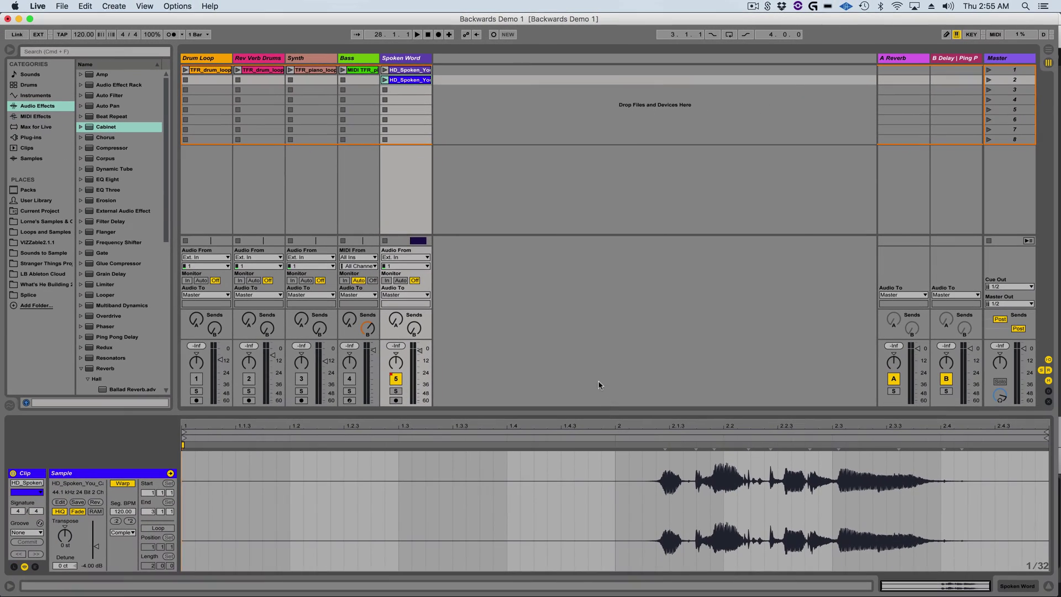
# Delete the consolidated clip from the Arrangement and return to Session view
pyautogui.press('Tab')
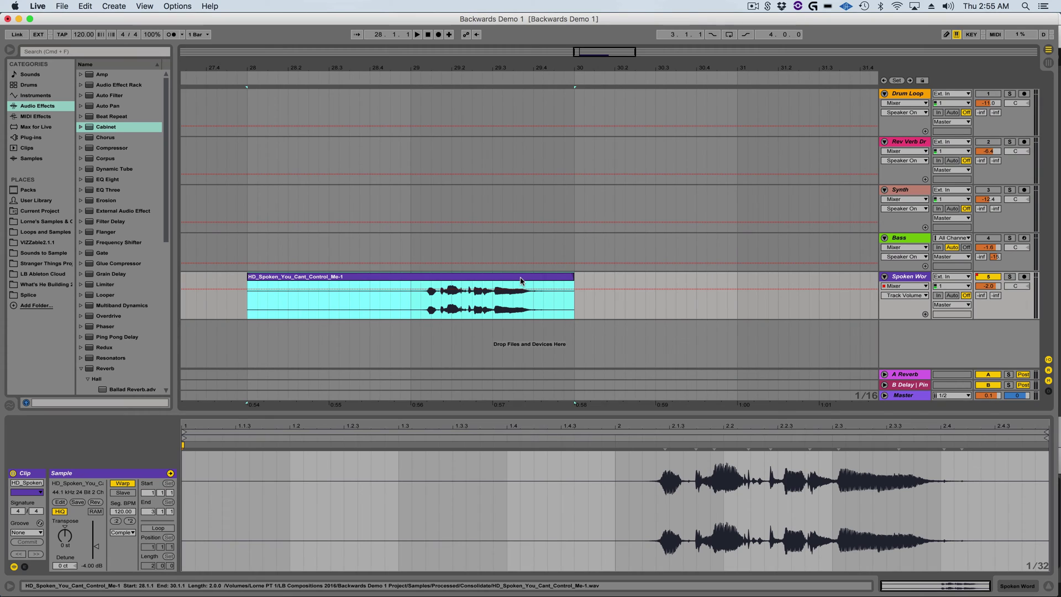
pyautogui.press('Delete')
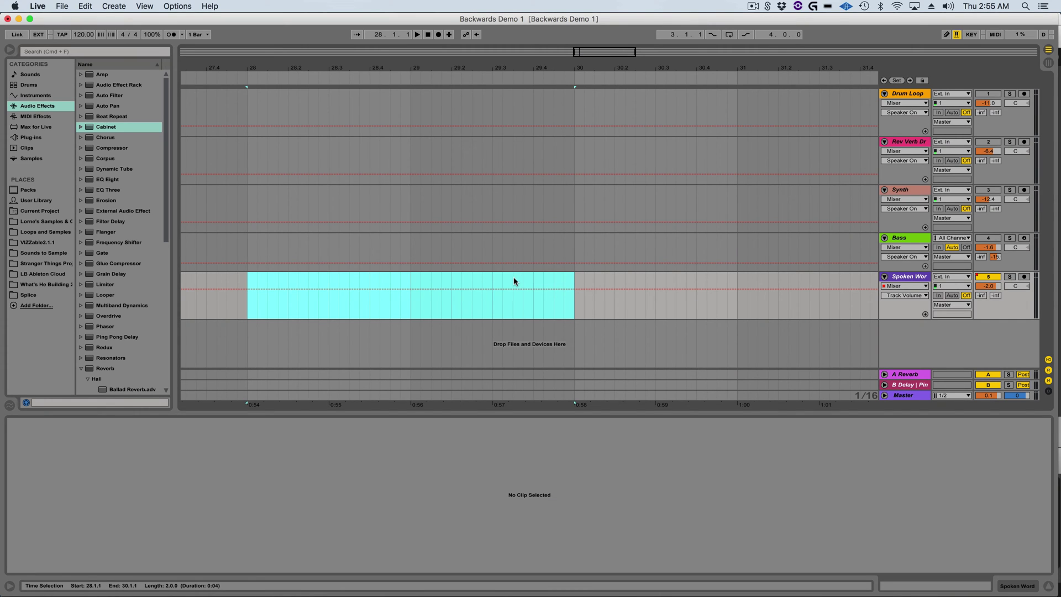
pyautogui.click(514, 281)
pyautogui.press('Tab')
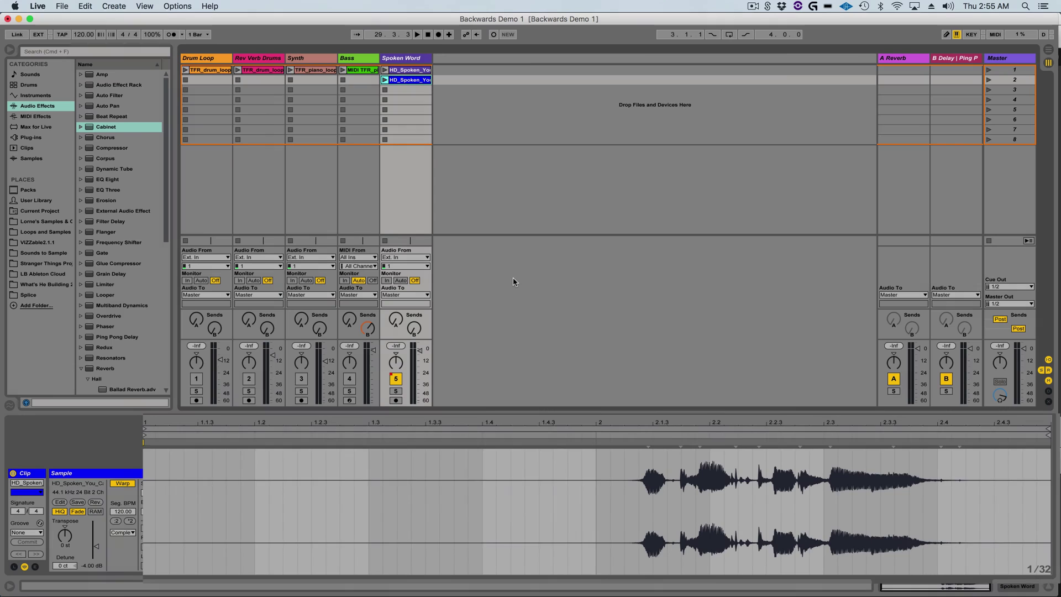
# Reverse the blue slot-2 clip's sample and play it to hear the backward speech
pyautogui.press('Home')
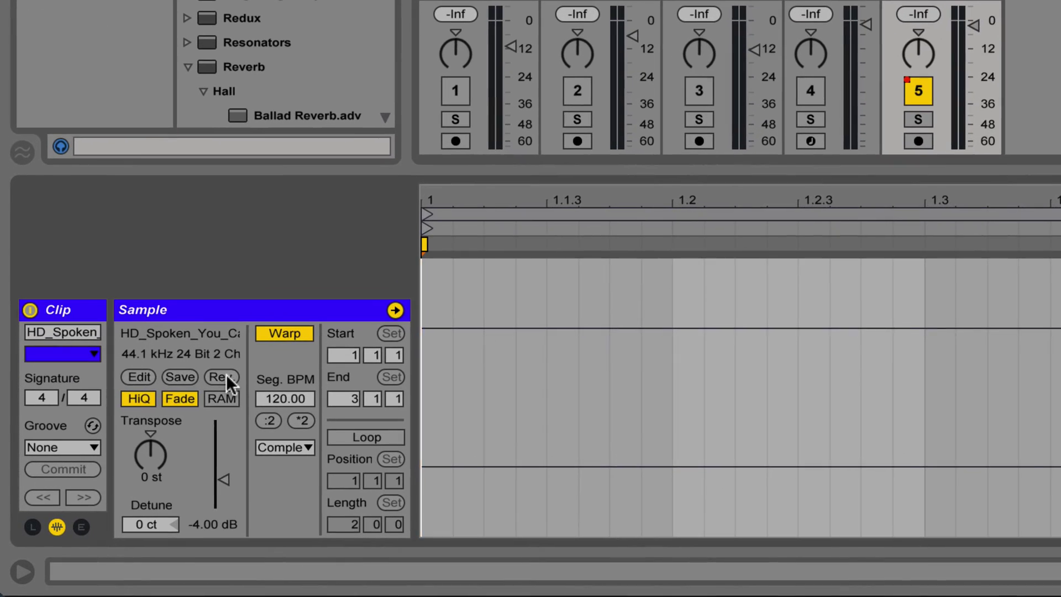
pyautogui.click(227, 375)
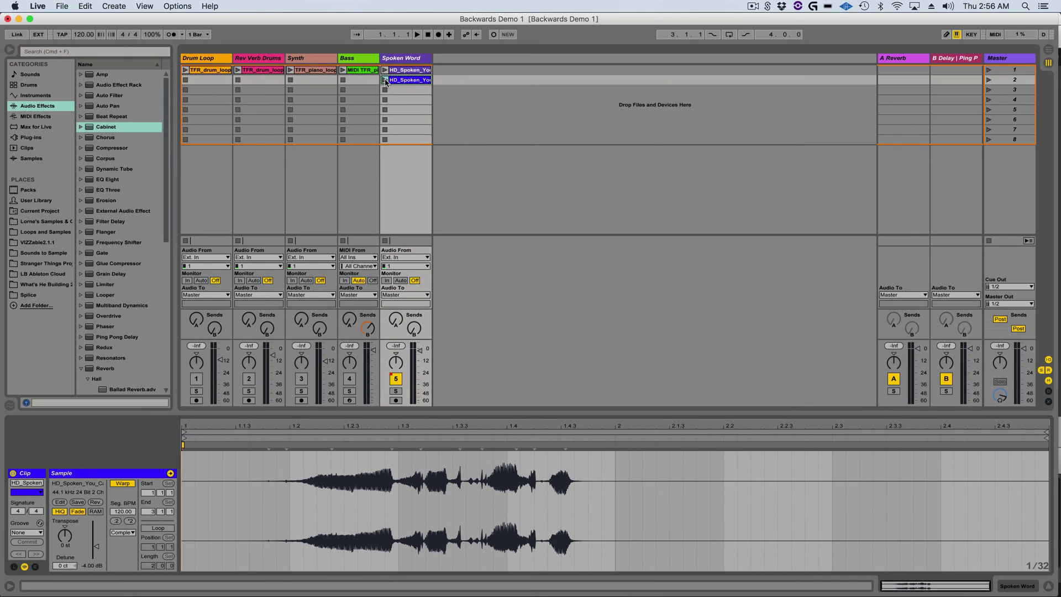
pyautogui.click(385, 81)
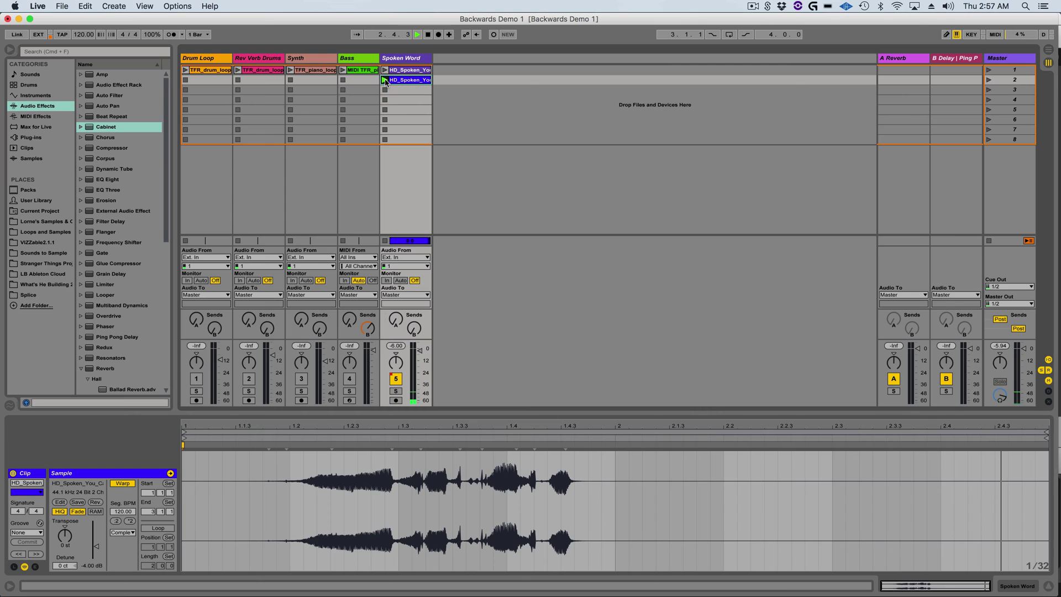
pyautogui.press('space')
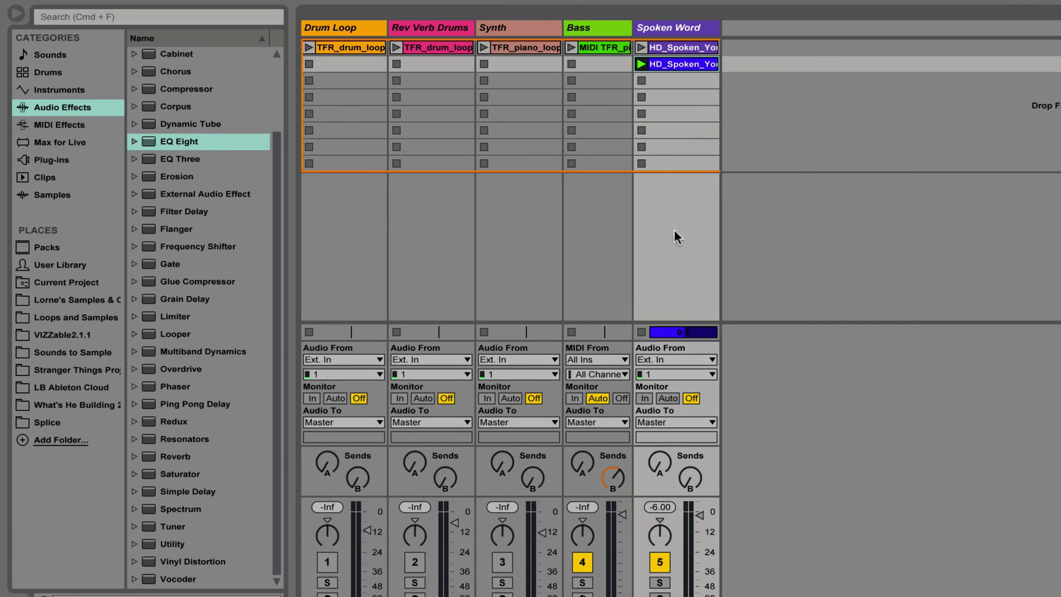
# Load the Medium Hall reverb preset from Audio Effects > Reverb > Hall onto Spoken Word
pyautogui.click(72, 108)
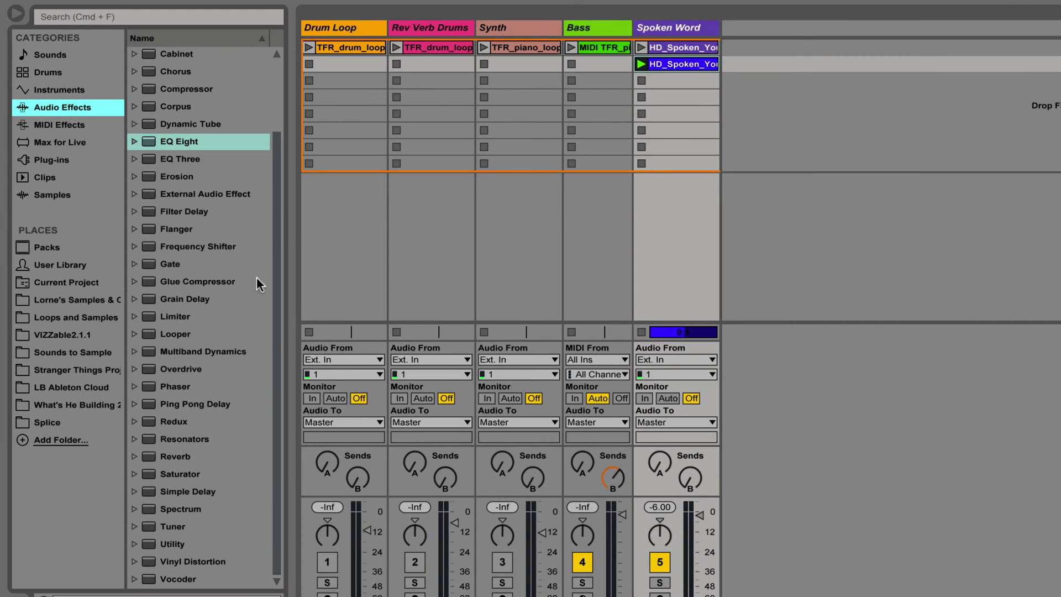
pyautogui.click(133, 456)
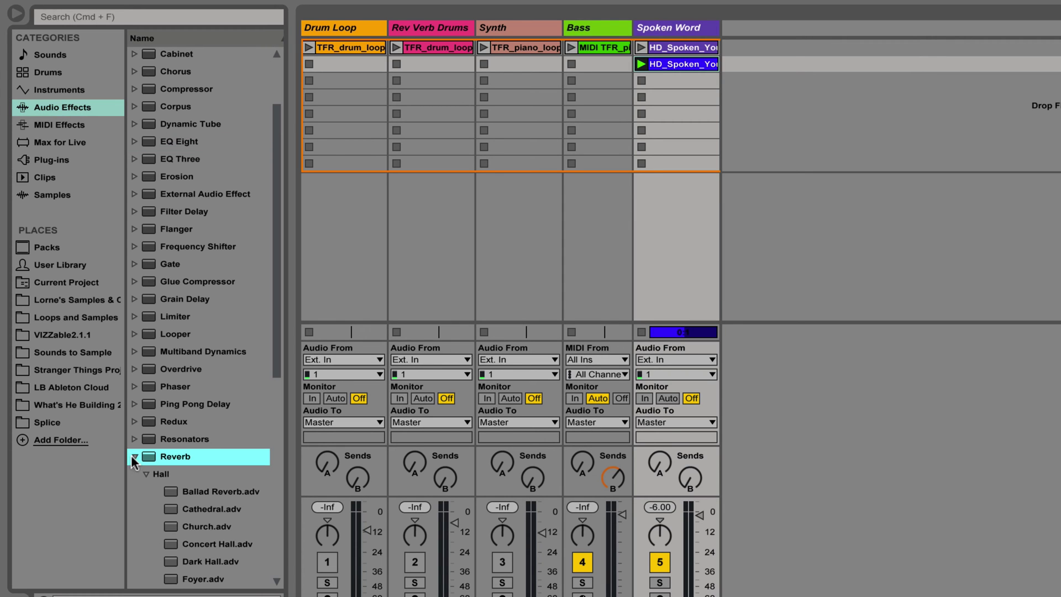
pyautogui.scroll(-3, 155, 442)
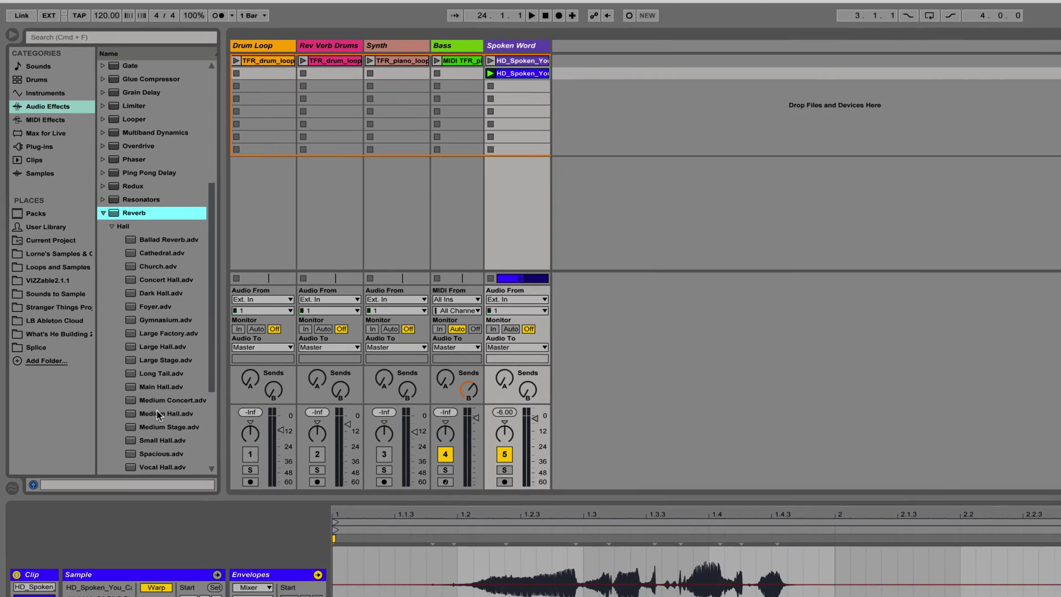
pyautogui.moveTo(158, 414); pyautogui.dragTo(403, 185)
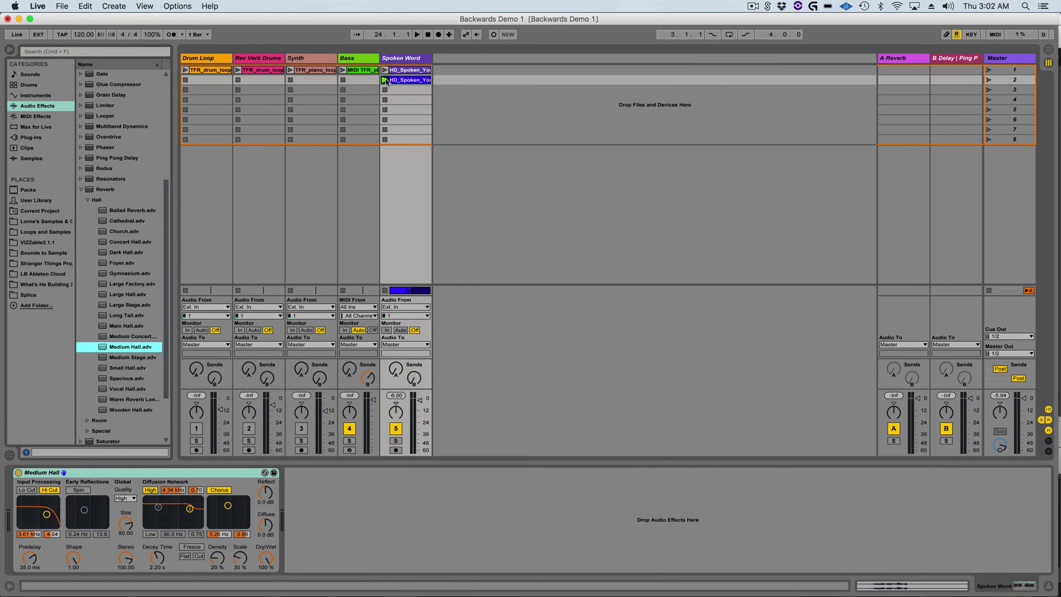
# Set the Medium Hall Decay Time to 3.02 s, auditioning the Spoken Word clip through it
pyautogui.click(385, 80)
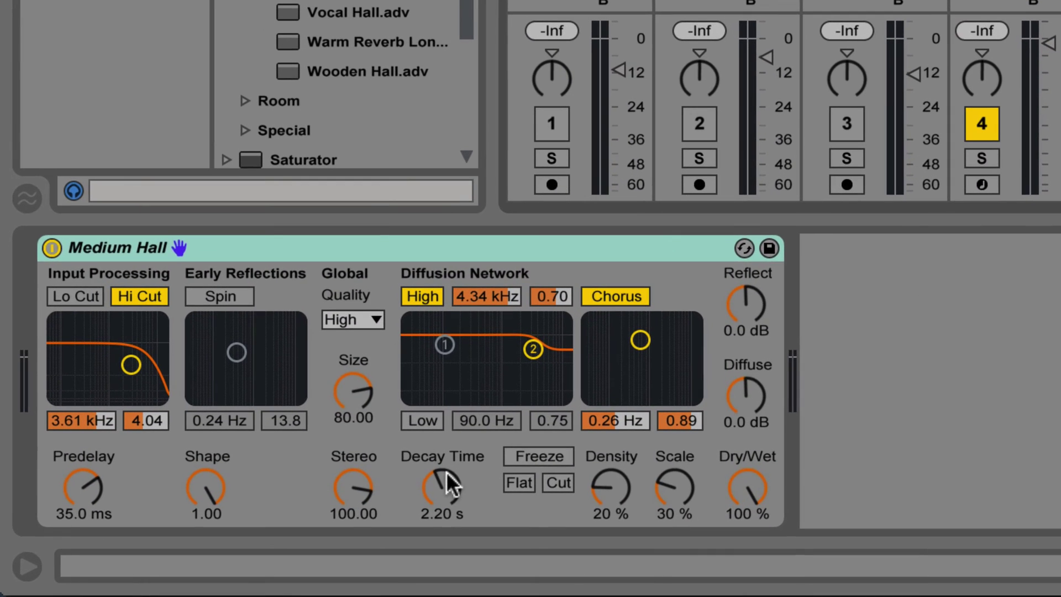
pyautogui.moveTo(446, 472); pyautogui.dragTo(446, 439)
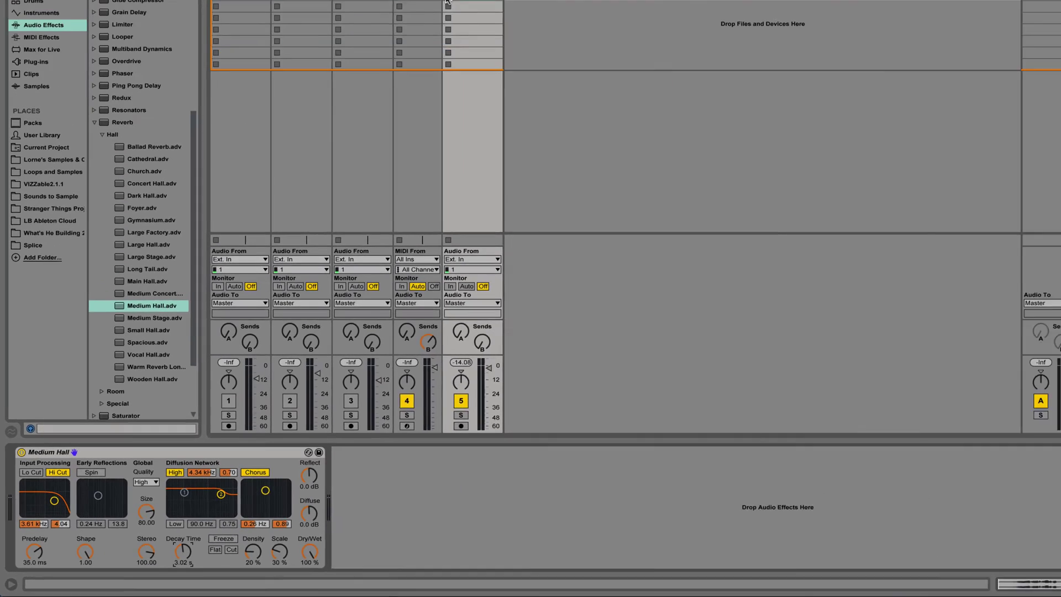
pyautogui.click(384, 80)
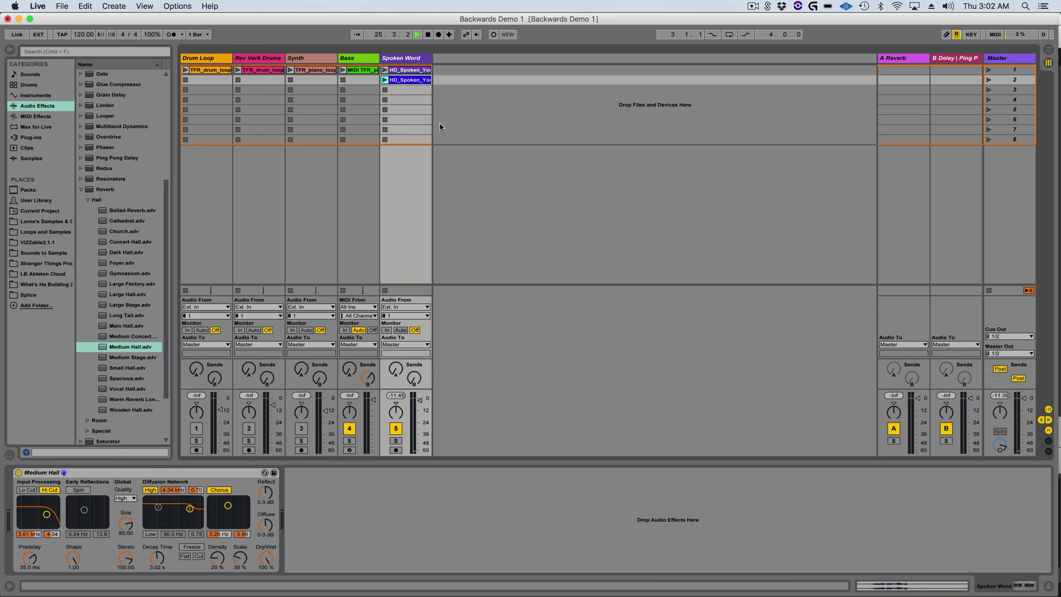
pyautogui.click(464, 166)
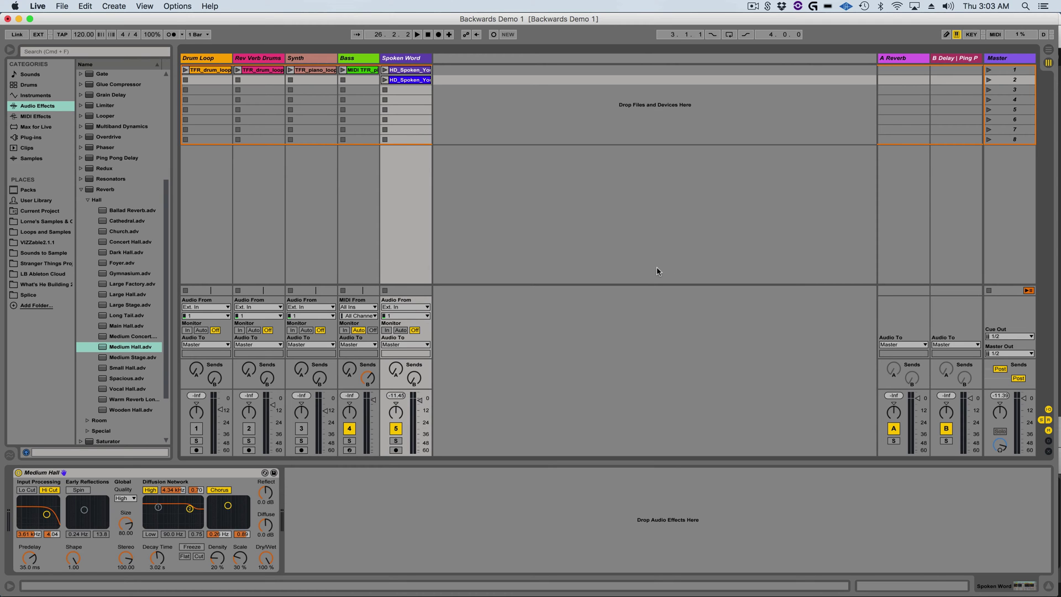
# Add a new audio track named 'Rev Verb Vocal'
pyautogui.press('super+t')
pyautogui.rightClick(460, 58)
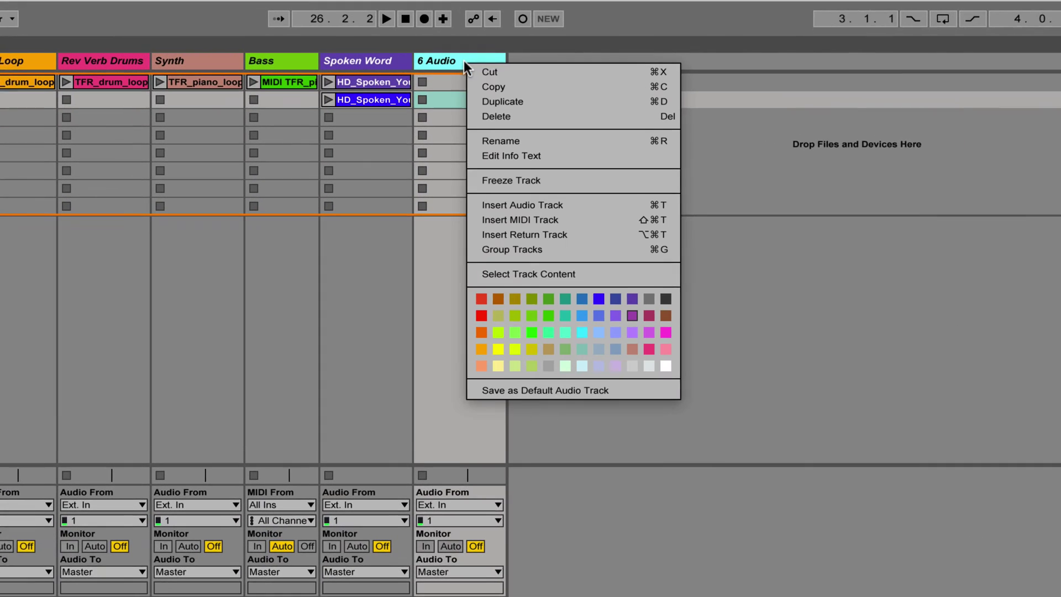
pyautogui.click(515, 141)
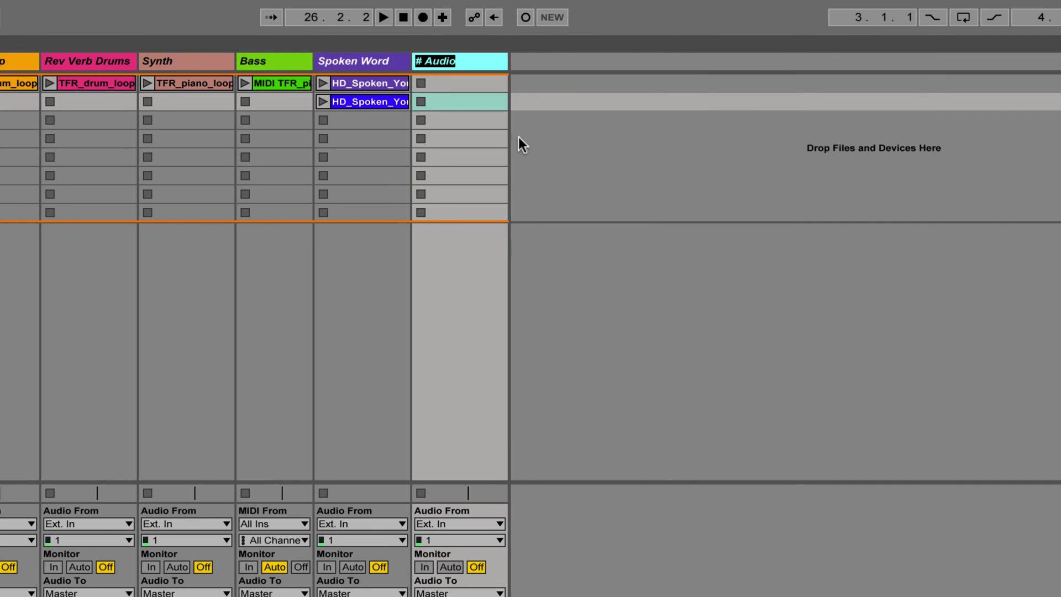
pyautogui.write('Rev Verb Vocal')
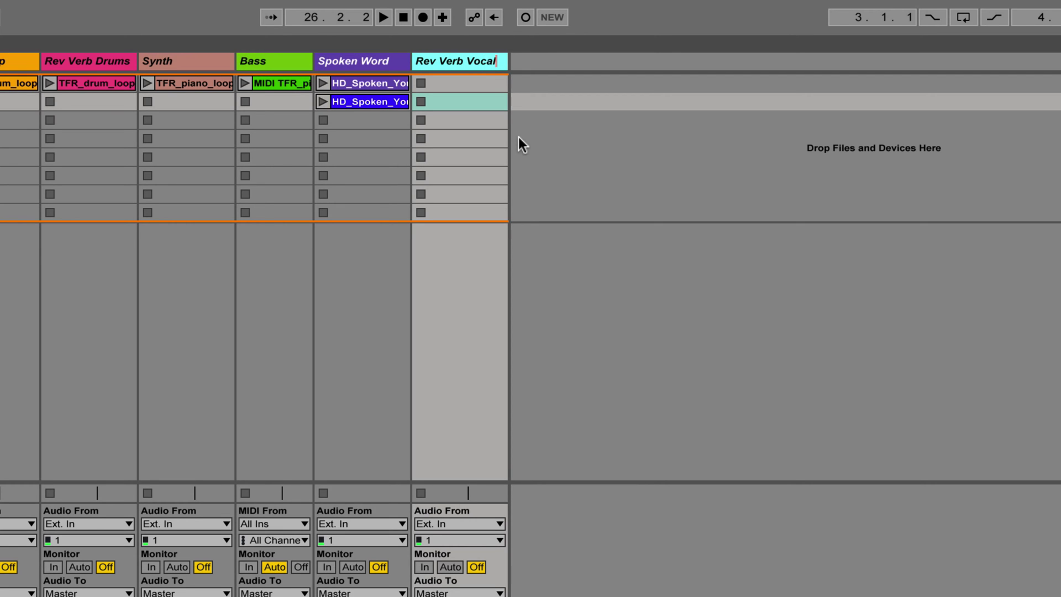
pyautogui.press('Return')
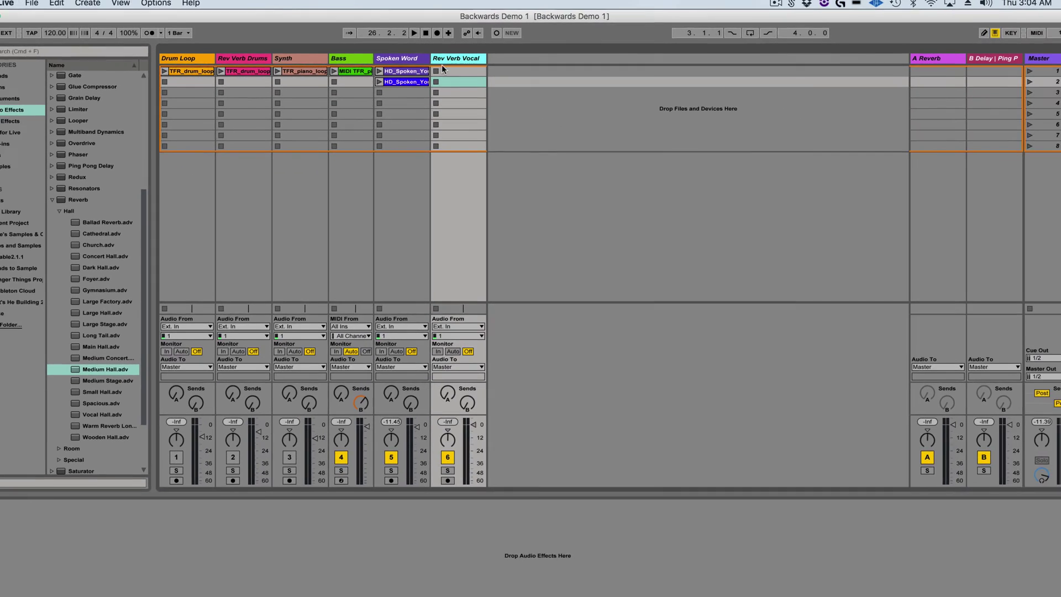
# Freeze the Spoken Word track to print its reversed clip with the reverb
pyautogui.click(406, 59)
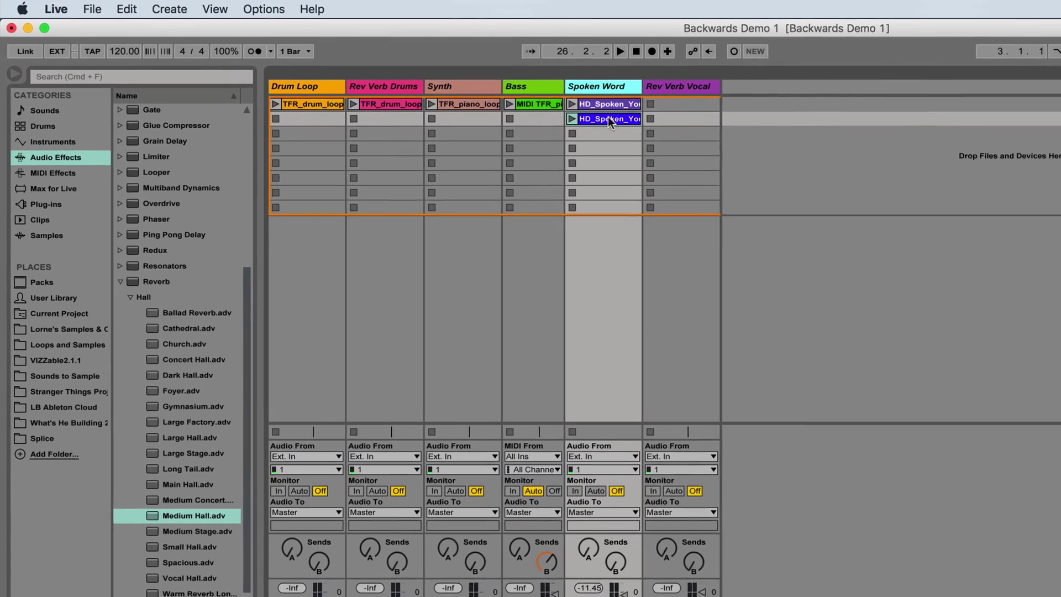
pyautogui.click(130, 5)
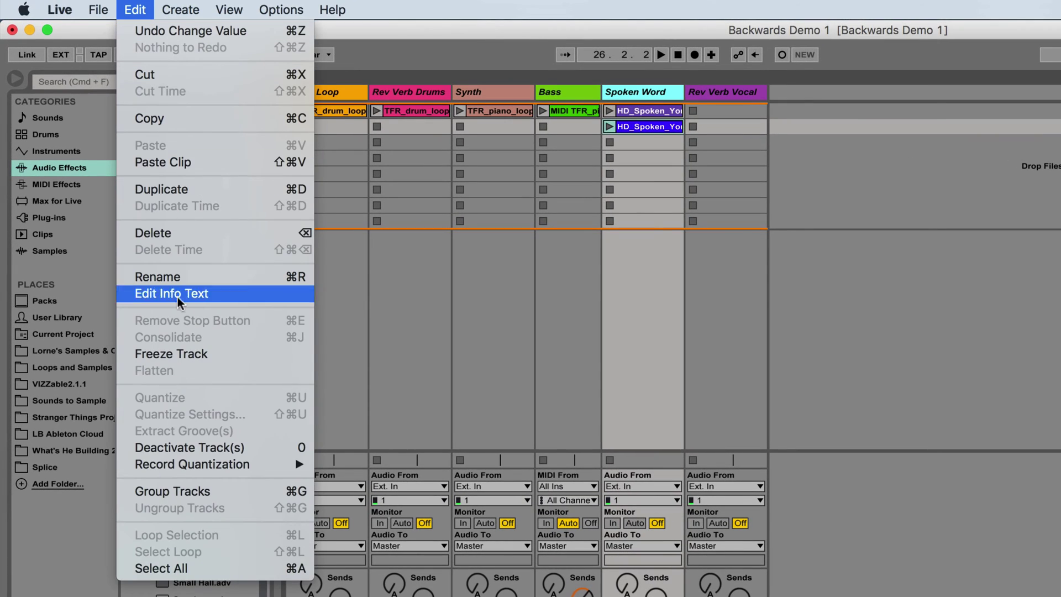
pyautogui.click(186, 362)
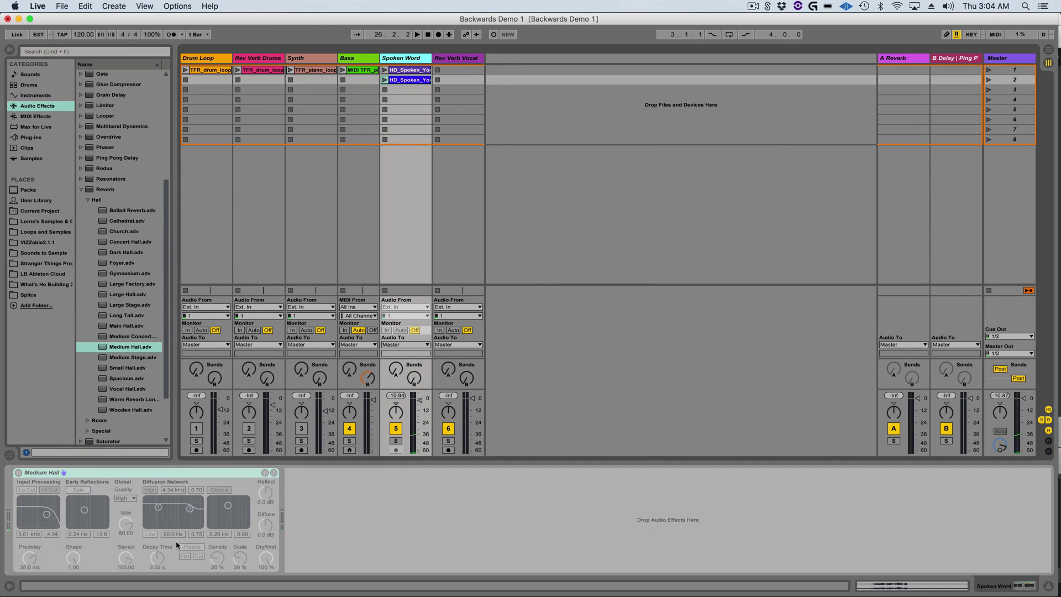
# Copy the frozen Spoken Word clip, reverb tail included, into Rev Verb Vocal's slot 2
pyautogui.doubleClick(409, 80)
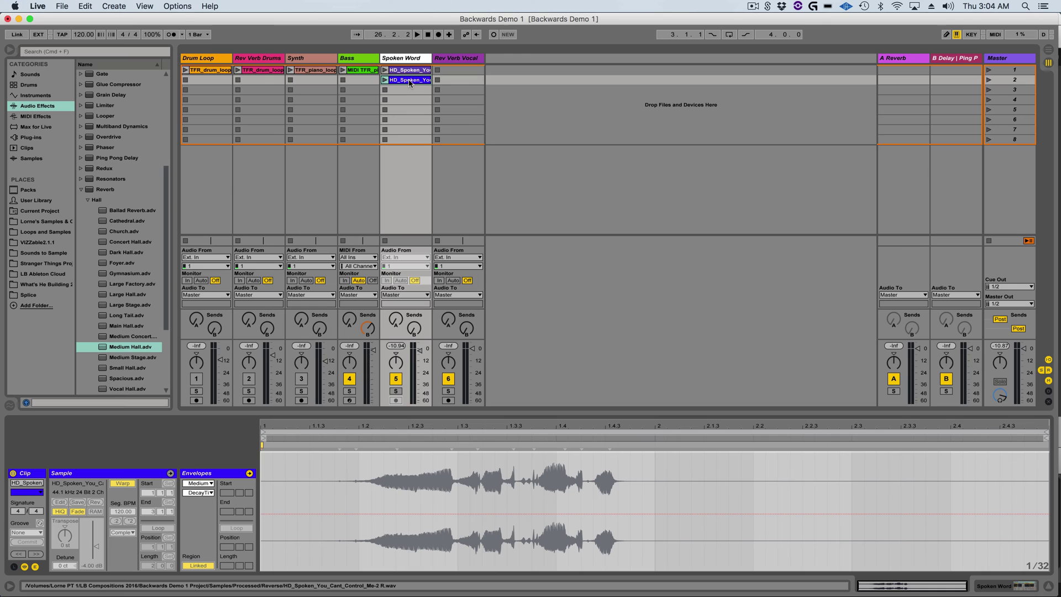
pyautogui.moveTo(410, 81); pyautogui.dragTo(458, 80)
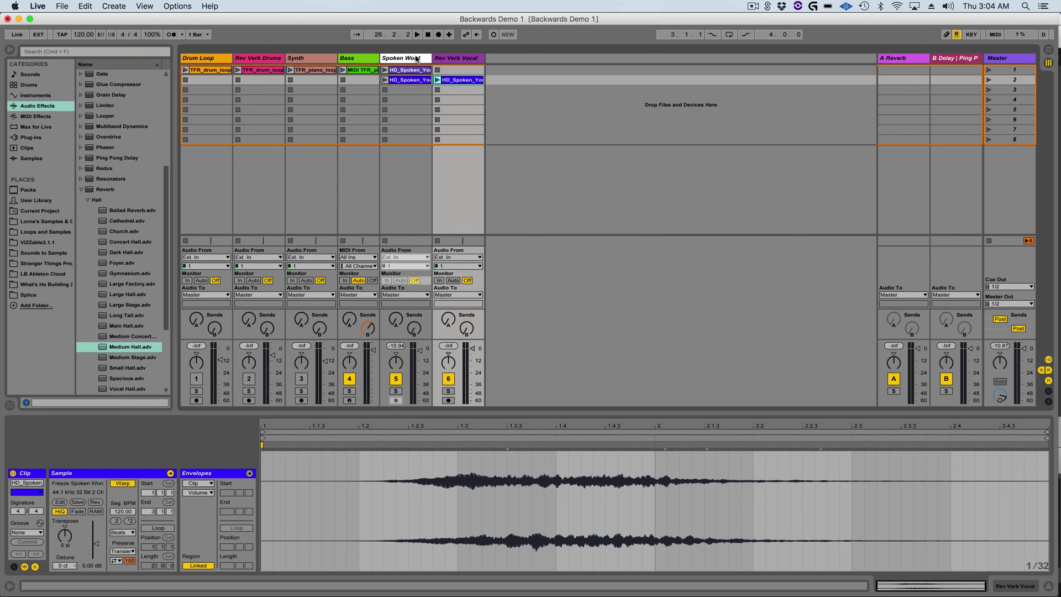
# Select the Spoken Word clip in slot 2 and unfreeze its track from the Edit menu
pyautogui.click(415, 59)
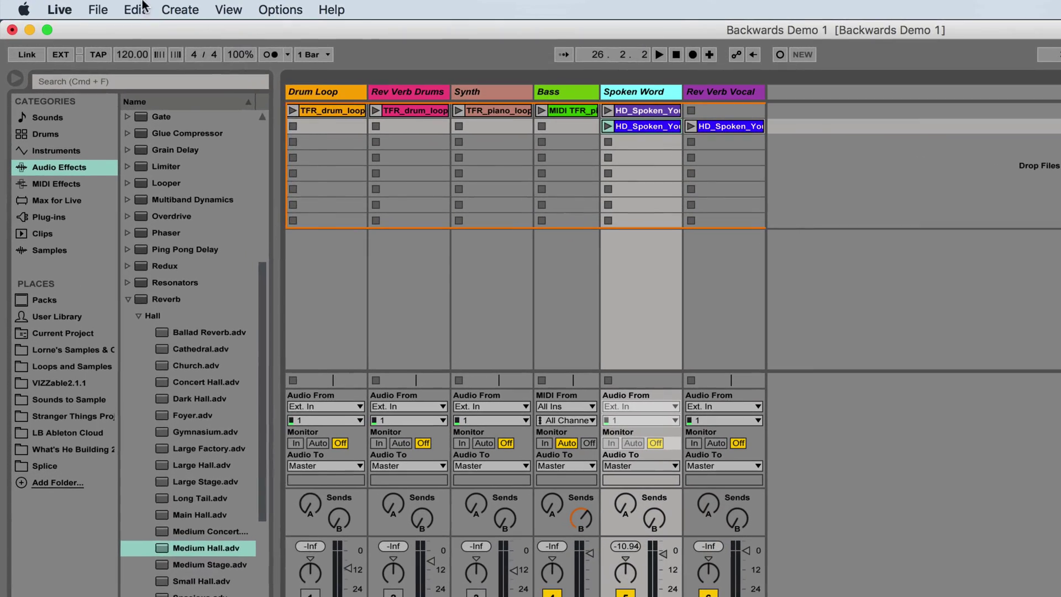
pyautogui.click(115, 8)
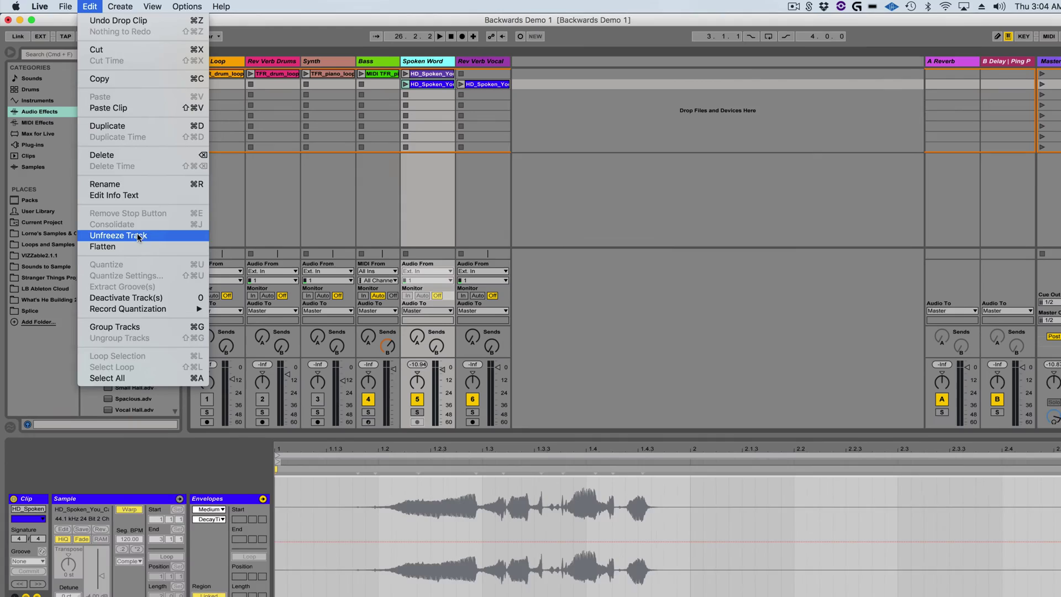
pyautogui.click(177, 352)
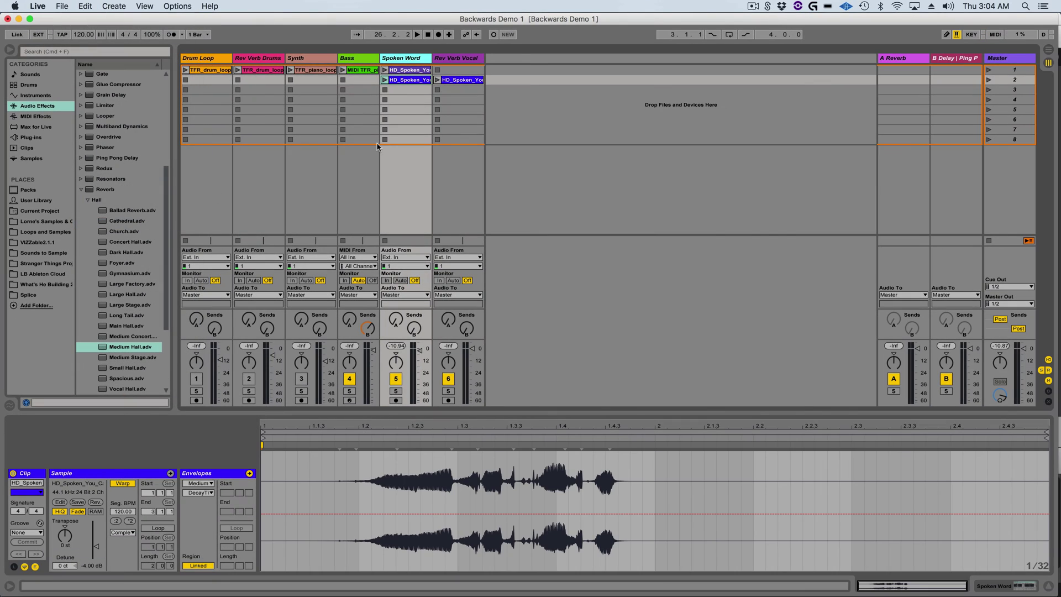
# Turn off the Medium Hall reverb on Spoken Word, then play scene 2 and stop
pyautogui.click(402, 59)
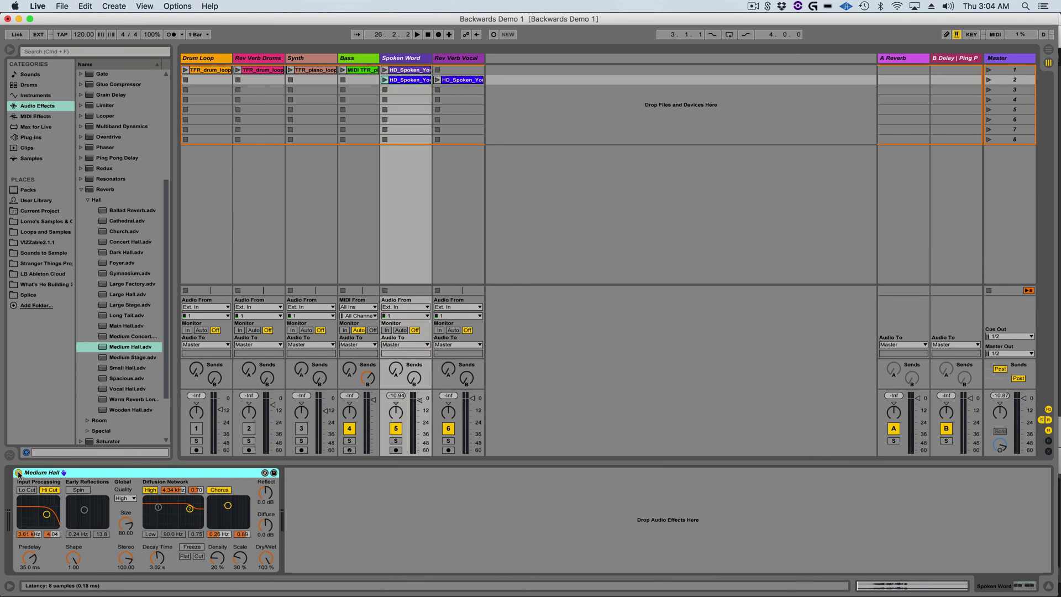
pyautogui.click(19, 473)
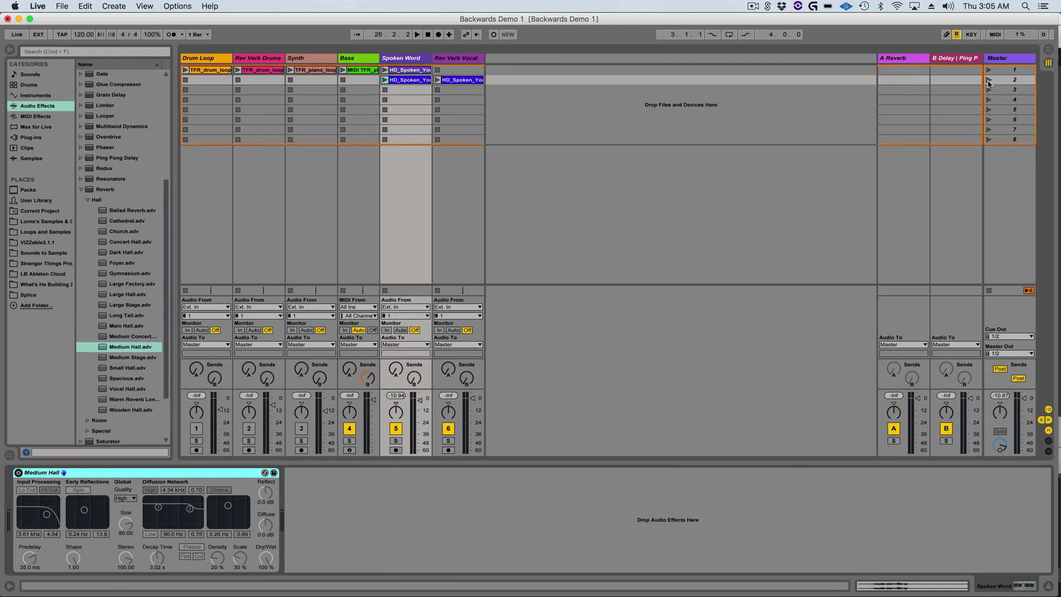
pyautogui.click(982, 85)
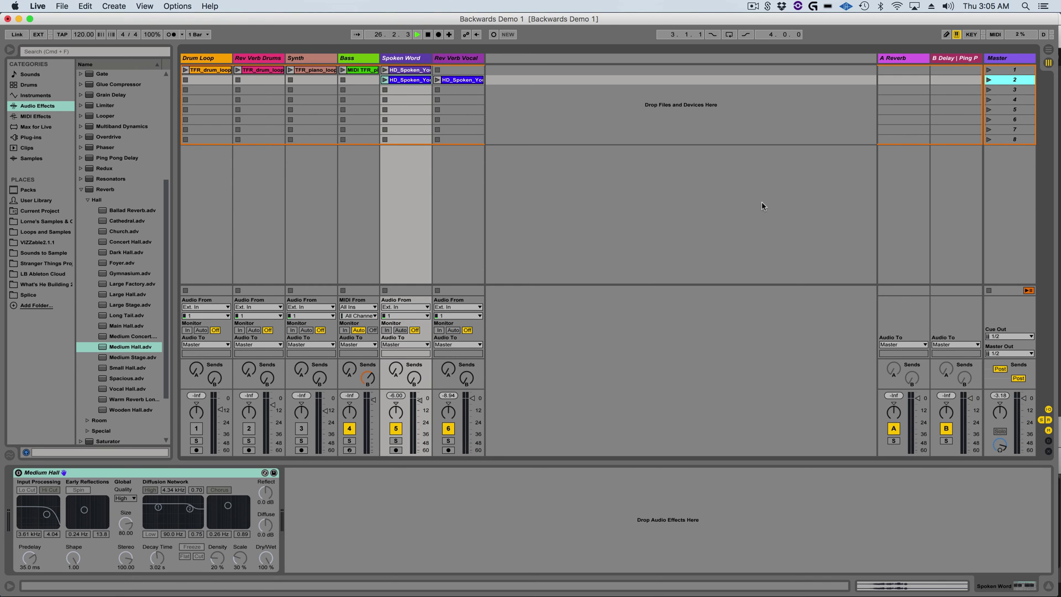
pyautogui.press('space')
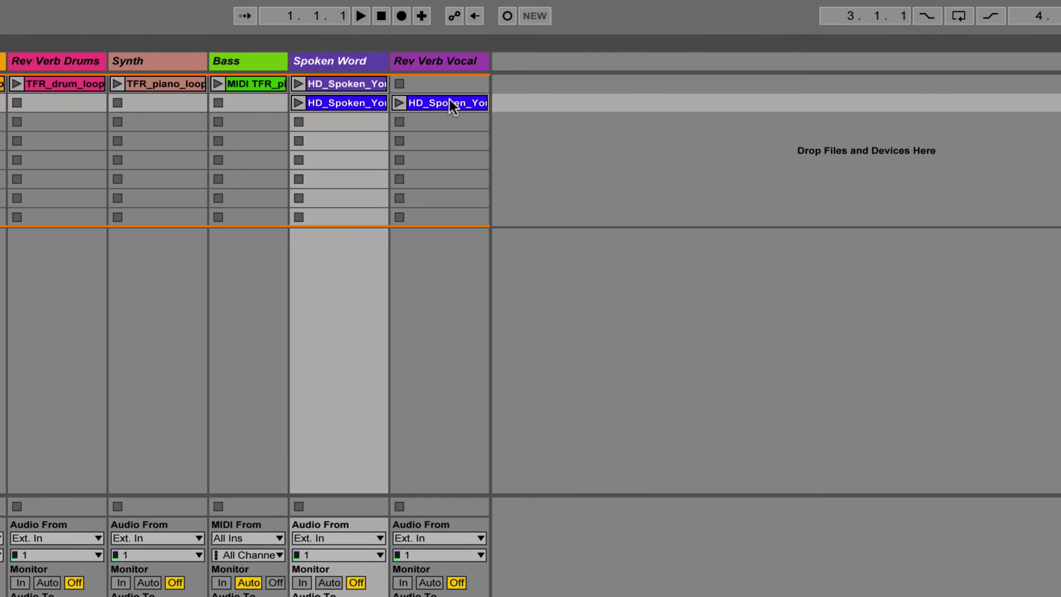
# Rename the Rev Verb Vocal clip to 'Spoken Verb' and colour it purple
pyautogui.rightClick(449, 99)
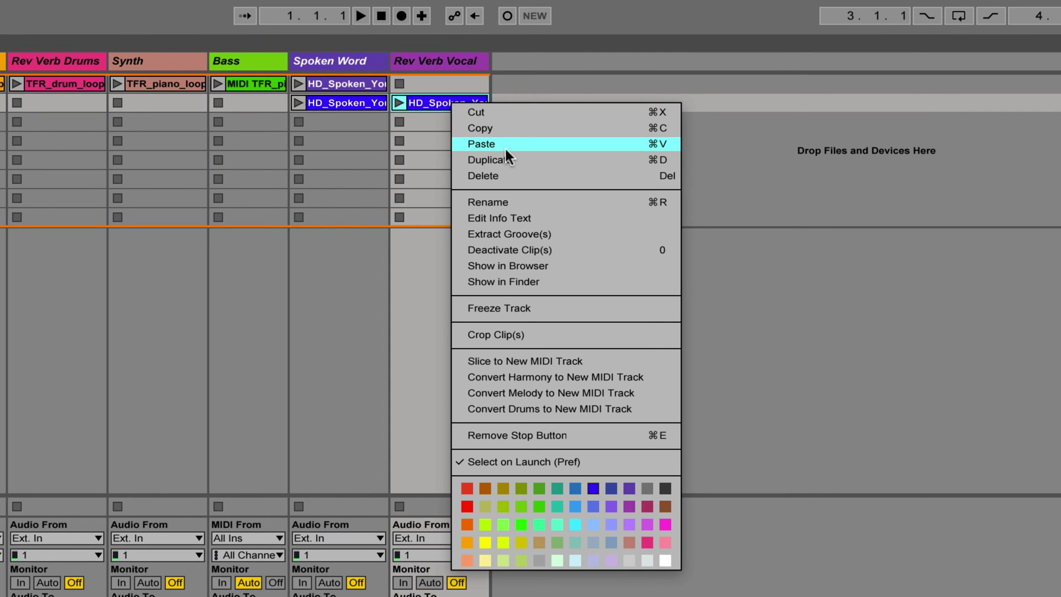
pyautogui.click(515, 202)
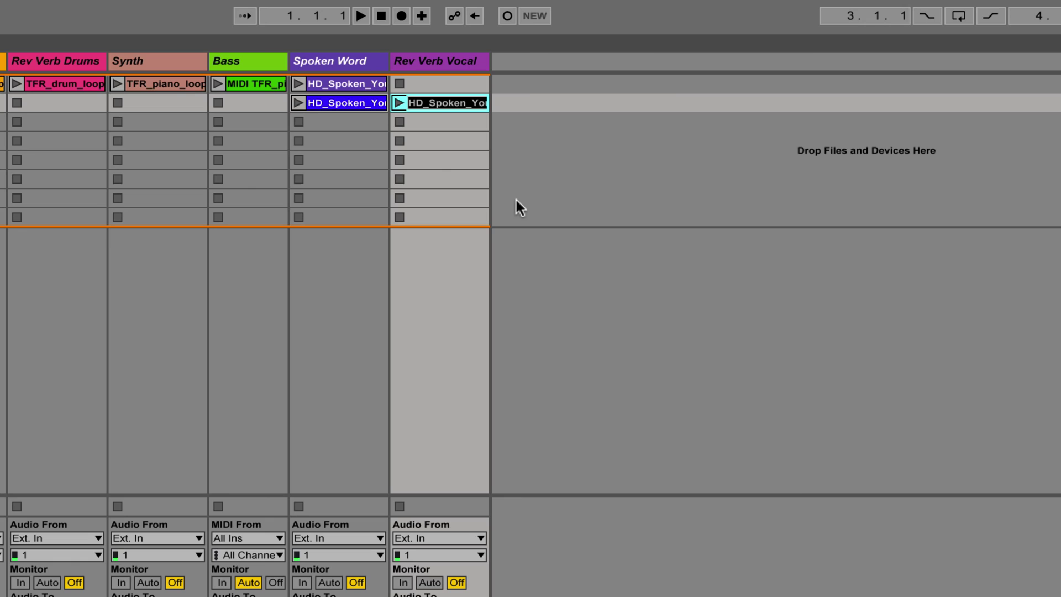
pyautogui.write('Spok')
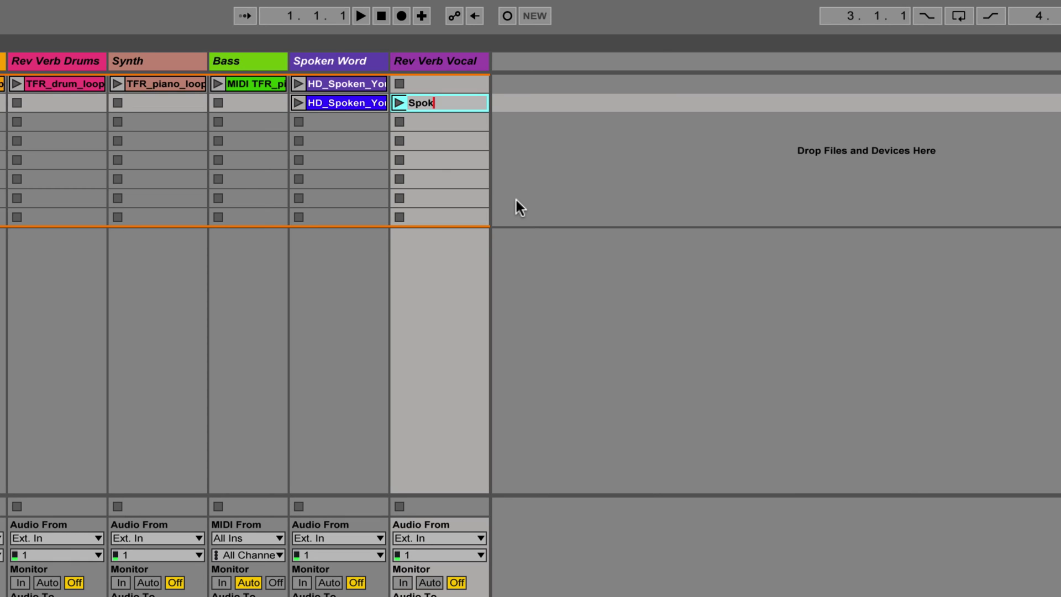
pyautogui.write('ien Verb')
pyautogui.press('Return')
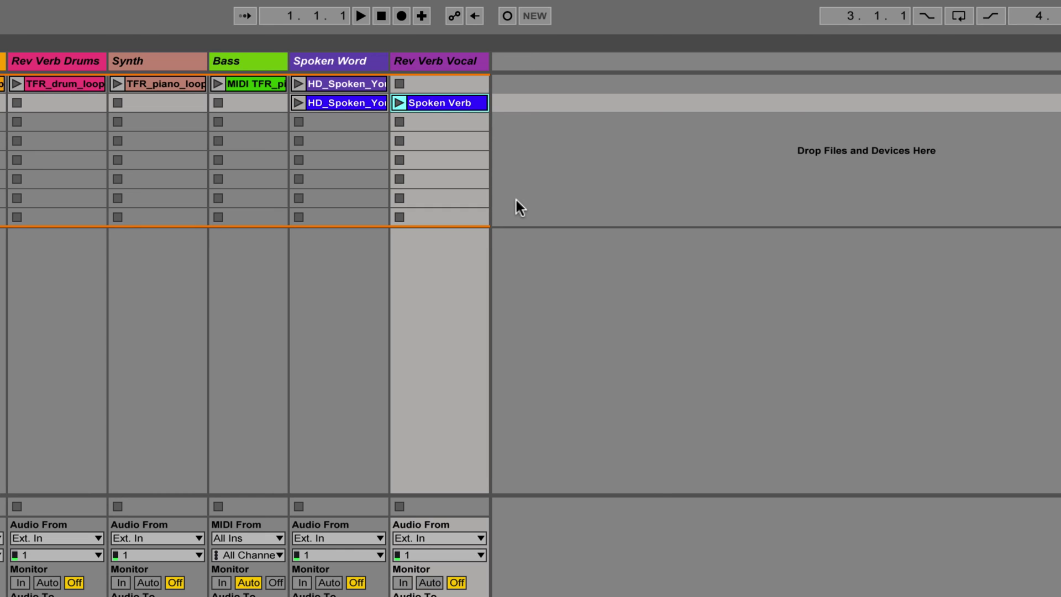
pyautogui.rightClick(450, 105)
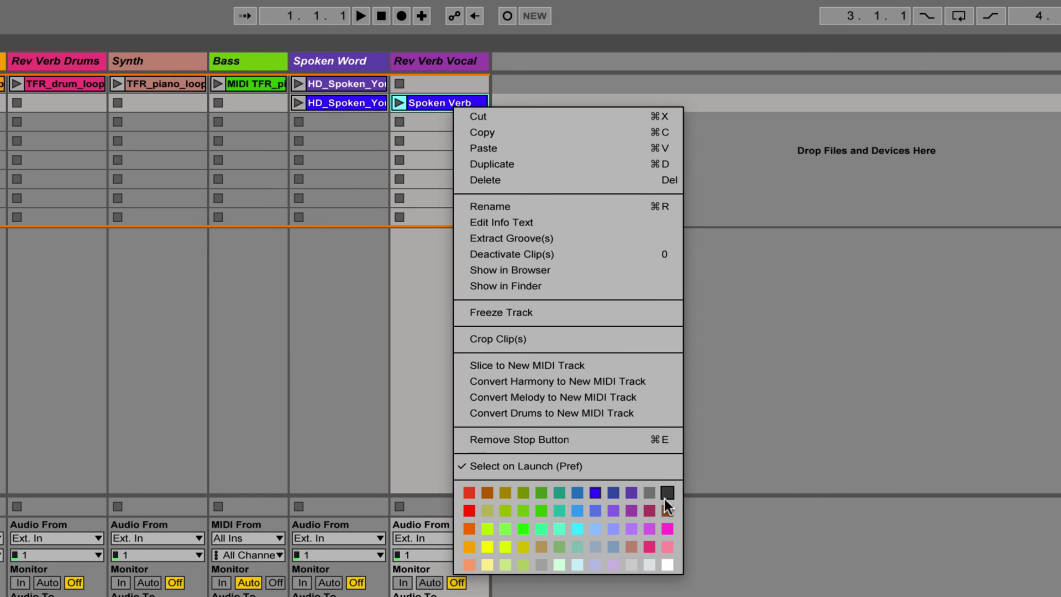
pyautogui.click(632, 509)
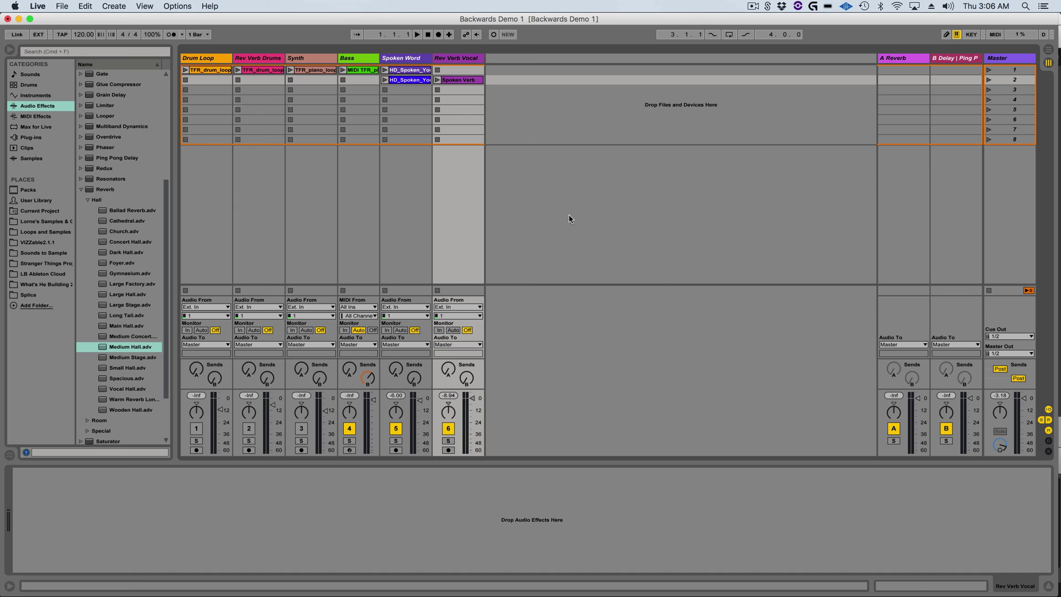
# Reverse the Spoken Verb and dry Spoken Word clips, play them, then select Spoken Word
pyautogui.doubleClick(457, 81)
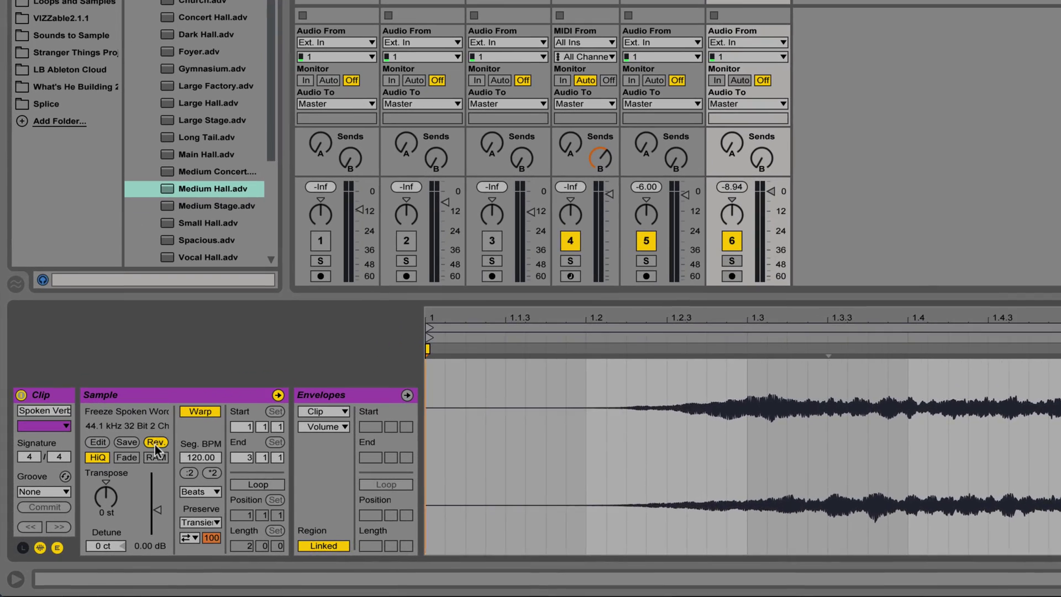
pyautogui.click(123, 474)
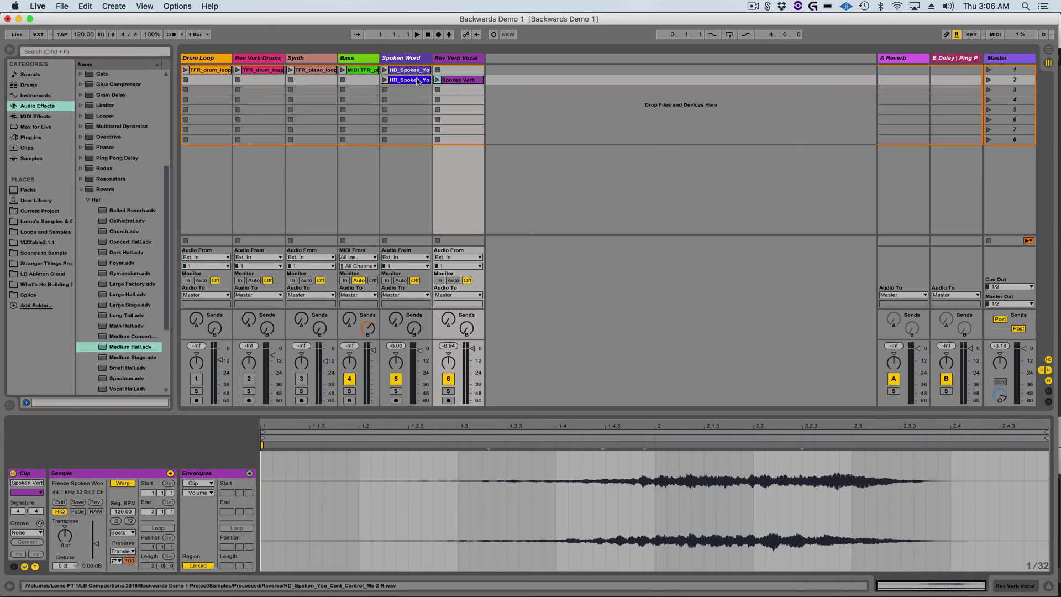
pyautogui.press('Left')
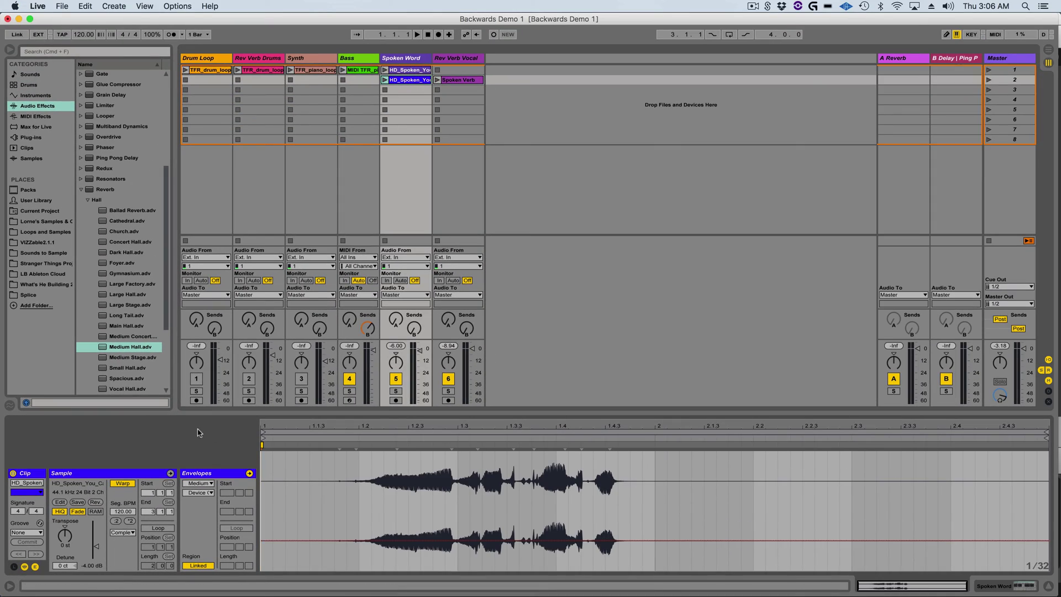
pyautogui.click(95, 502)
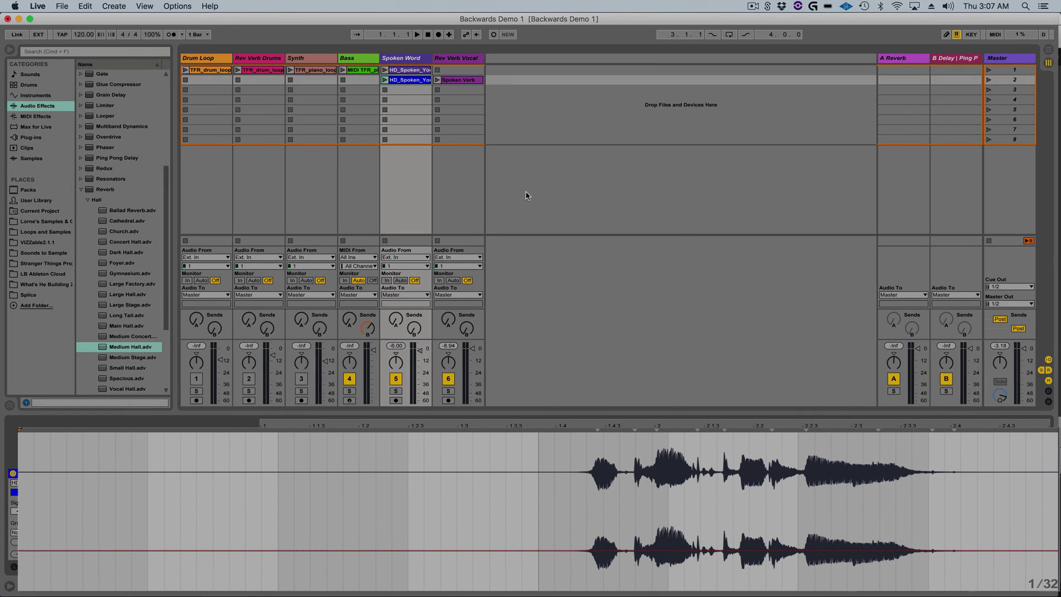
pyautogui.press('Return')
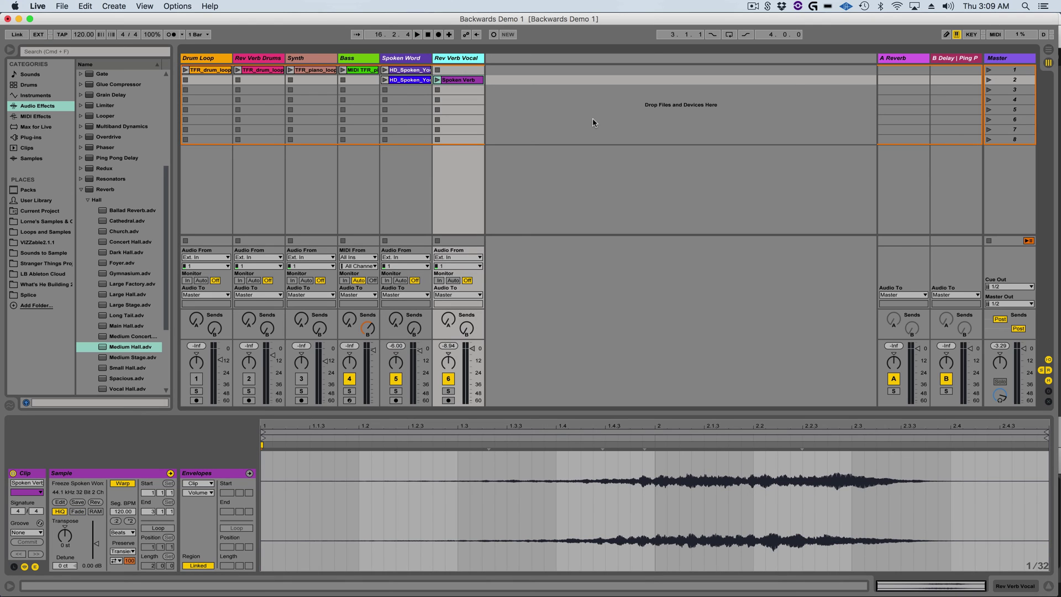
pyautogui.click(407, 61)
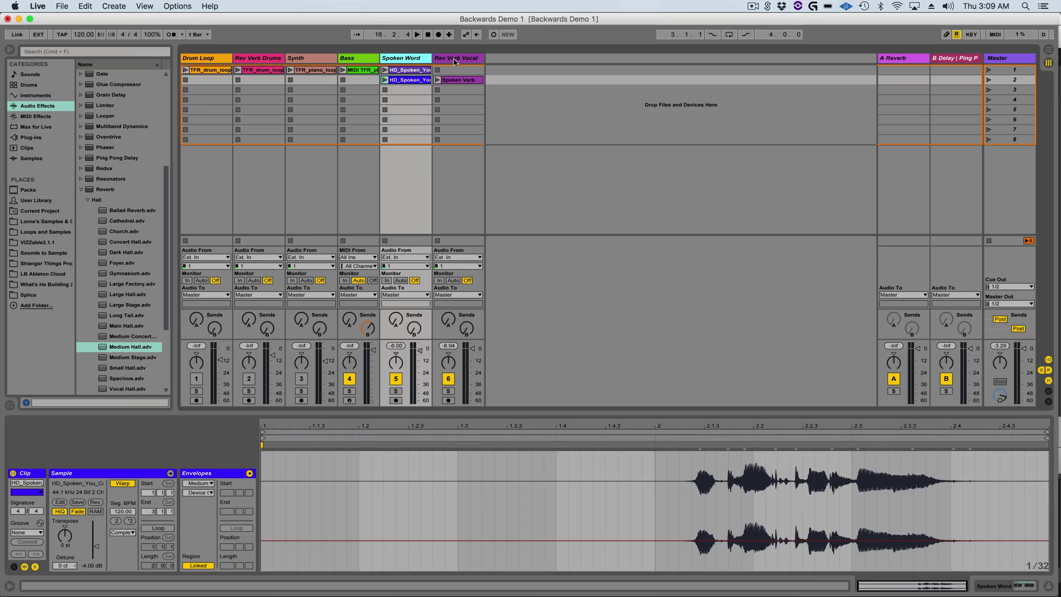
# Group the selected Spoken Word and Rev Verb Vocal tracks into a new group track
pyautogui.keyDown('shift'); pyautogui.click(454, 60); pyautogui.keyUp('shift')
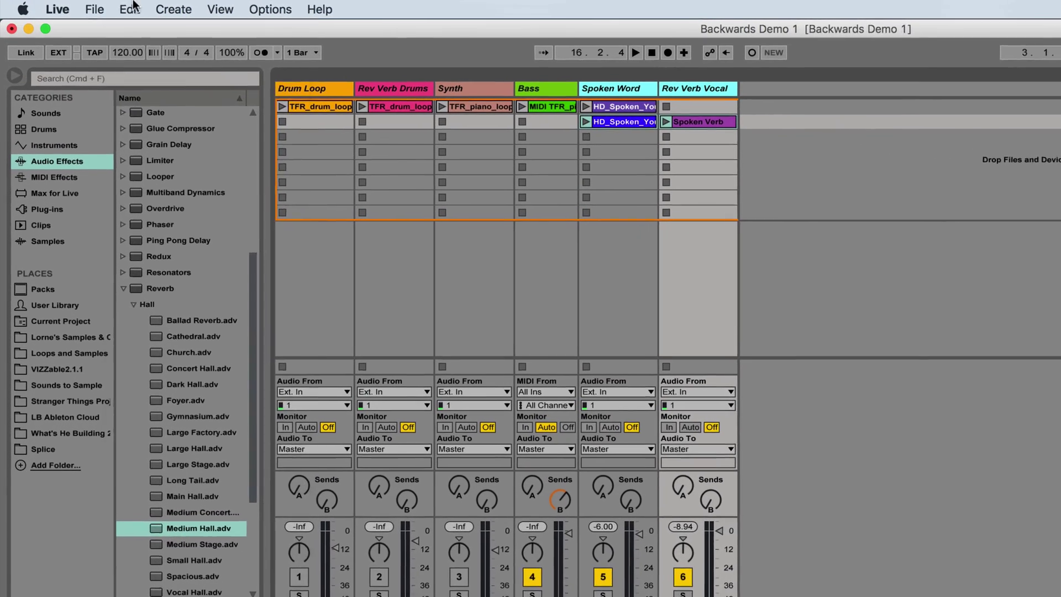
pyautogui.click(107, 8)
pyautogui.moveTo(203, 373)
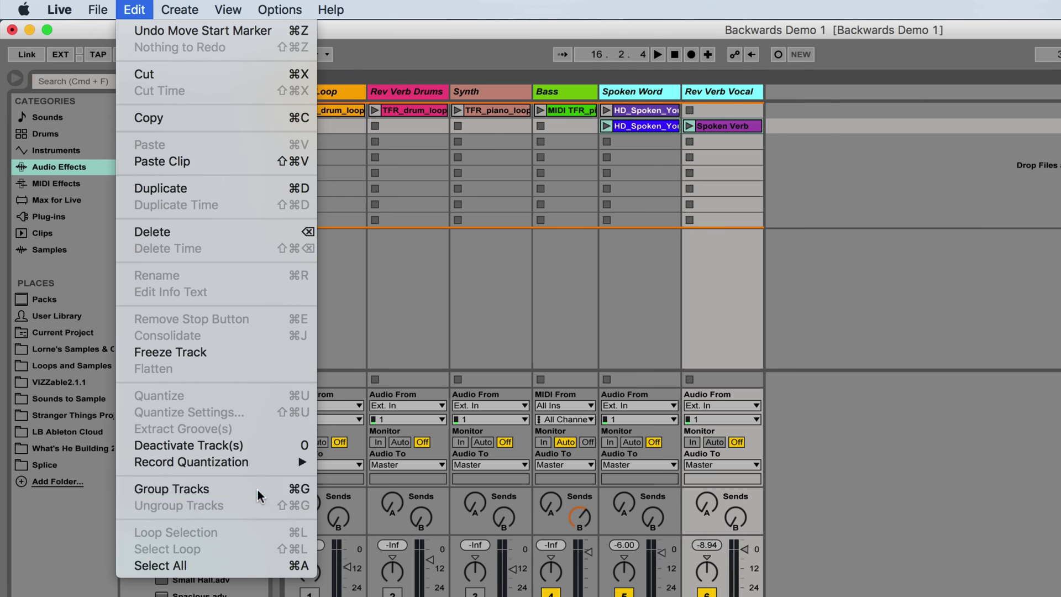
pyautogui.click(258, 490)
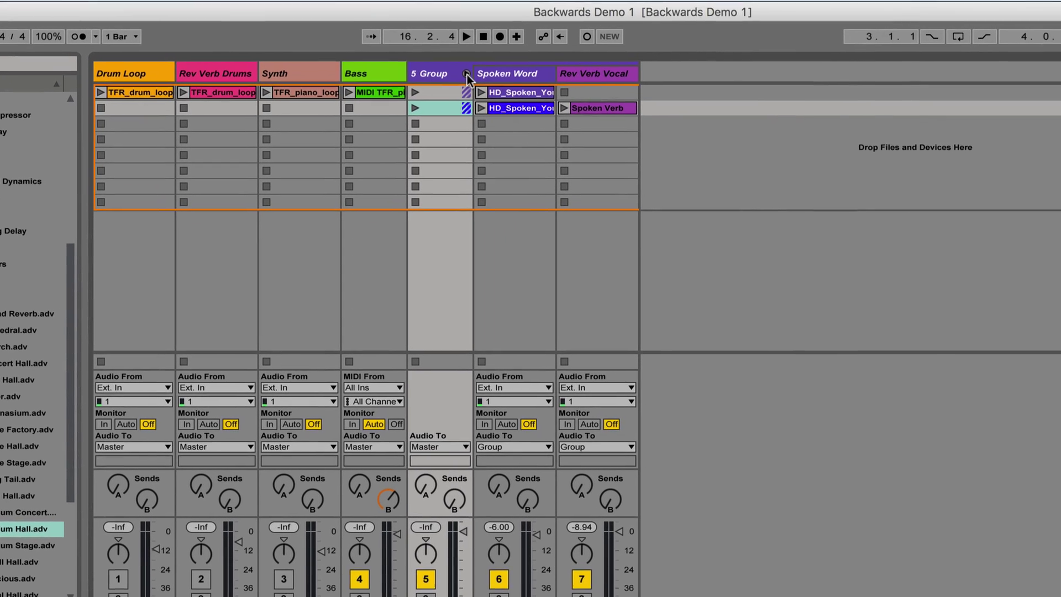
# Fold the new group, launch its second-row clips, then unfold it again
pyautogui.click(467, 73)
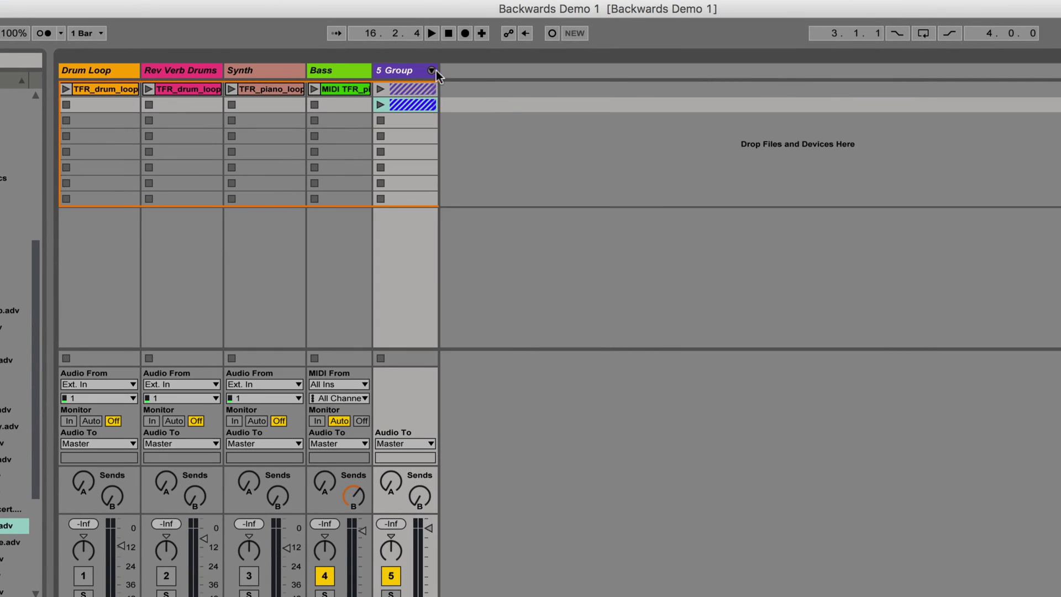
pyautogui.click(380, 105)
pyautogui.click(431, 70)
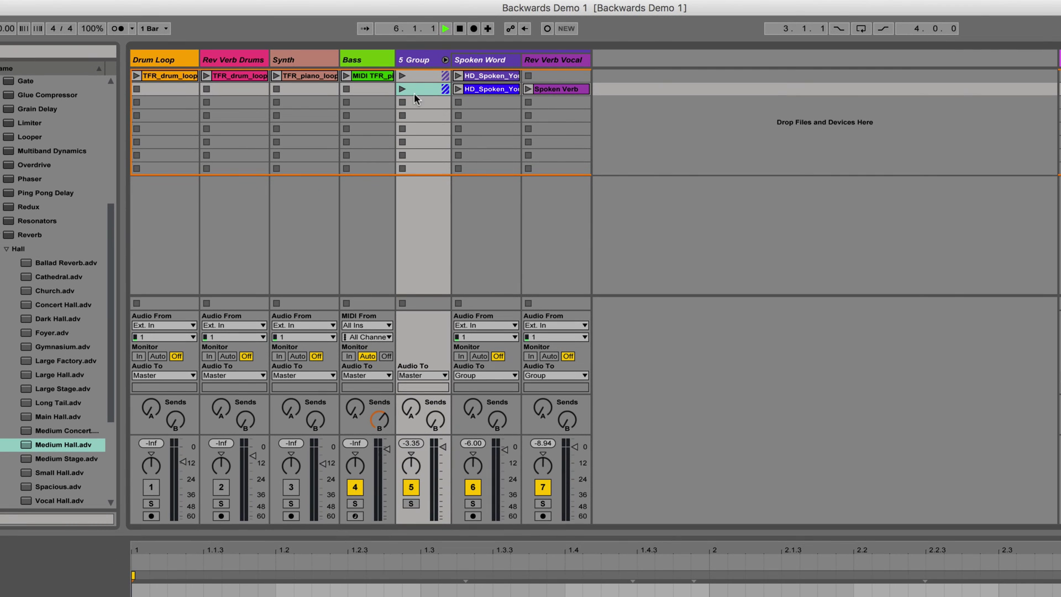
# Stop playback, rename the group track to 'Vocals', and launch its first-row clip
pyautogui.click(444, 60)
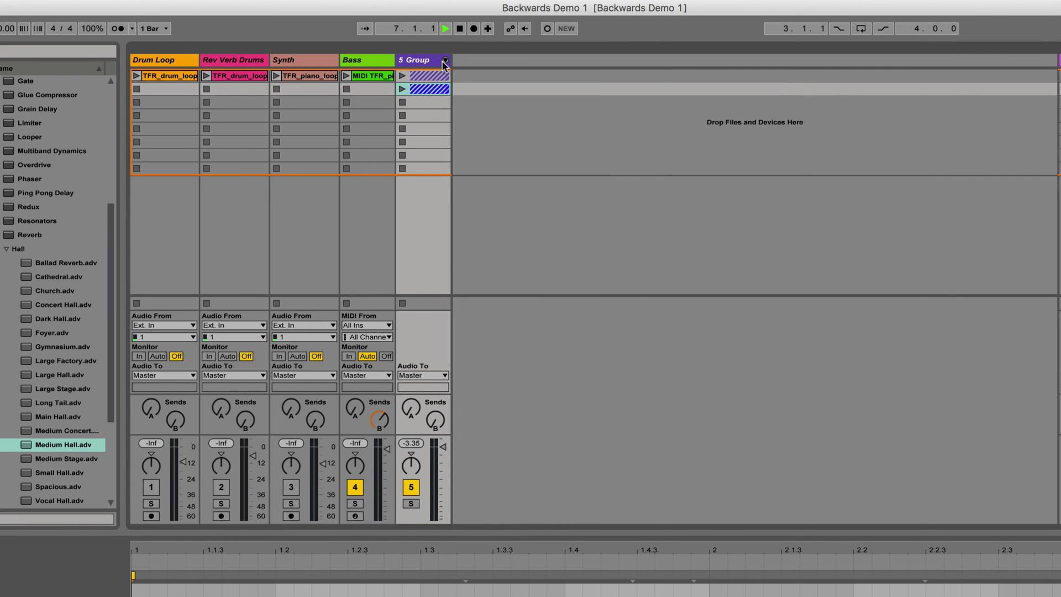
pyautogui.press('space')
pyautogui.rightClick(419, 63)
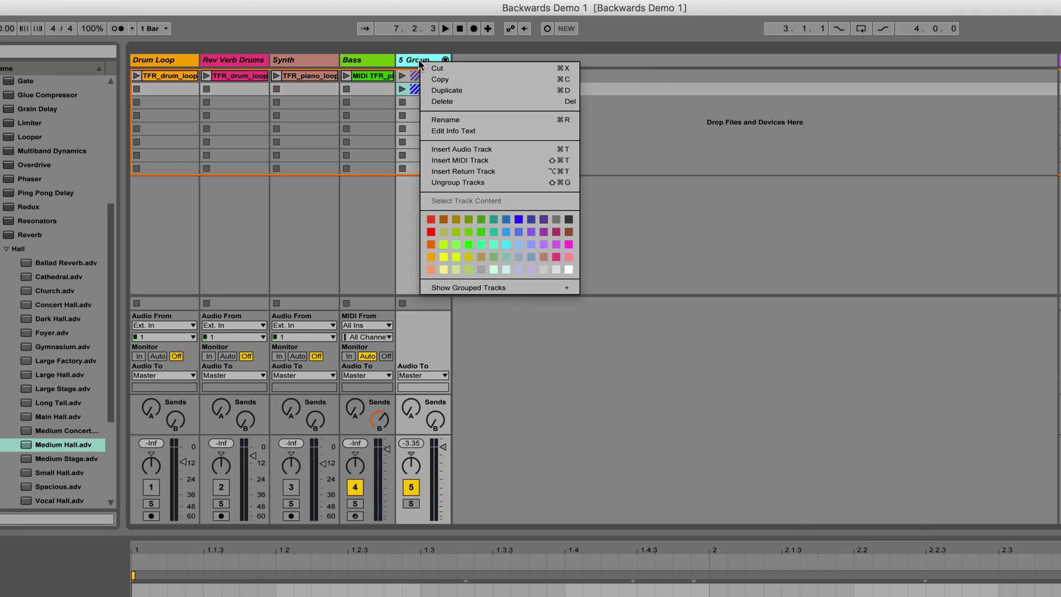
pyautogui.click(454, 119)
pyautogui.write('Vocals')
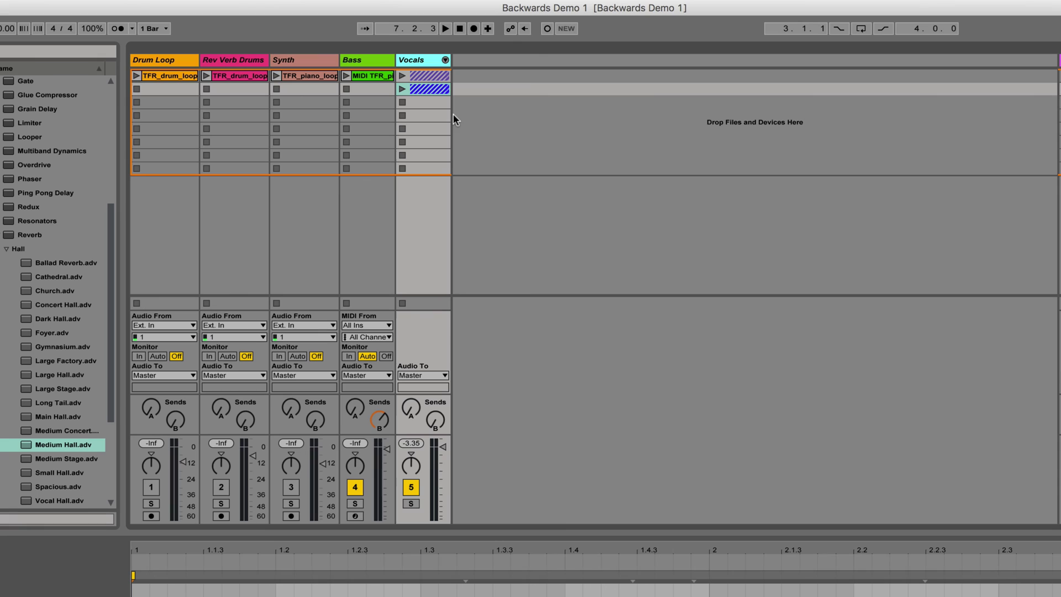
pyautogui.click(401, 74)
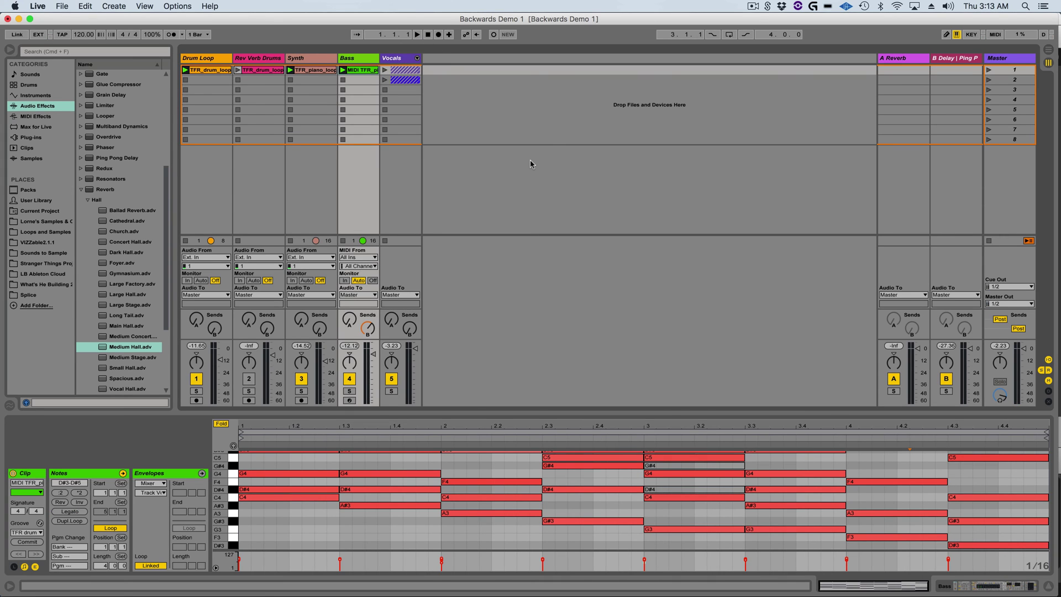
# Select both Vocals clips, play the session, launch the group's second-row clip, then stop
pyautogui.click(401, 72)
pyautogui.keyDown('shift'); pyautogui.click(407, 83); pyautogui.keyUp('shift')
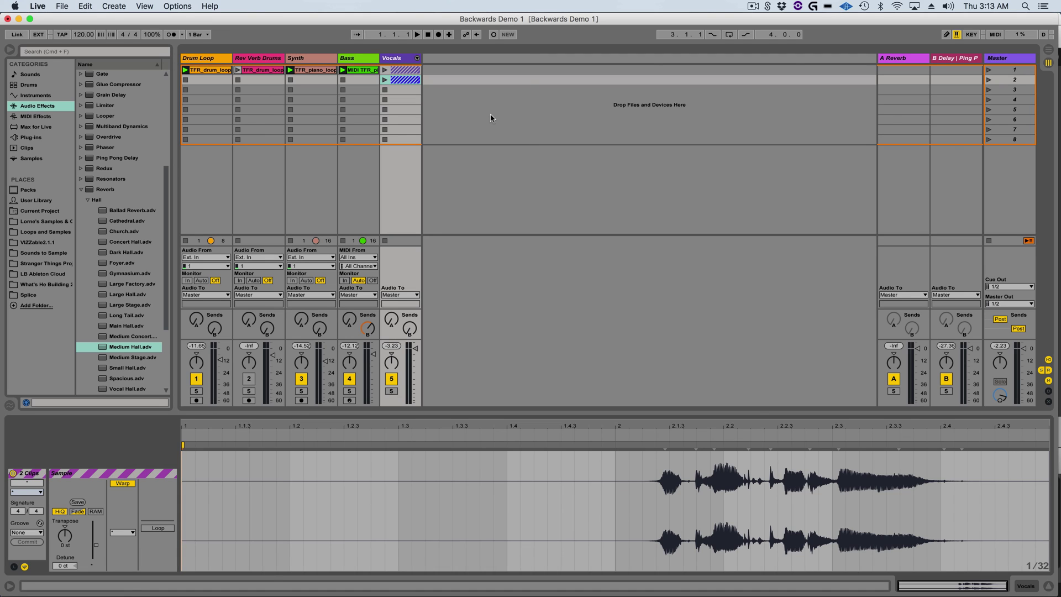
pyautogui.press('space')
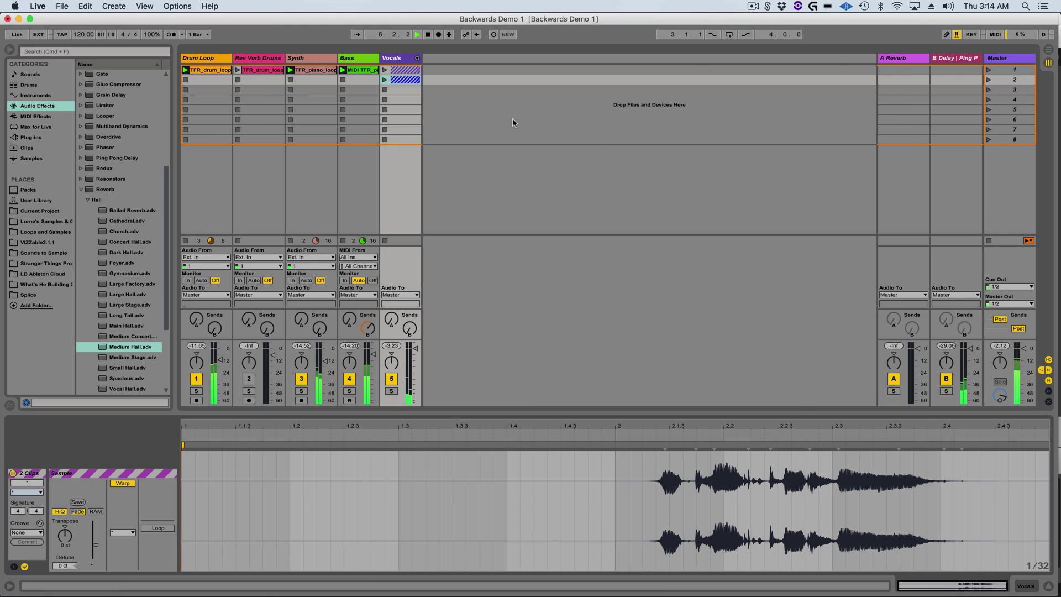
pyautogui.click(385, 81)
pyautogui.press('space')
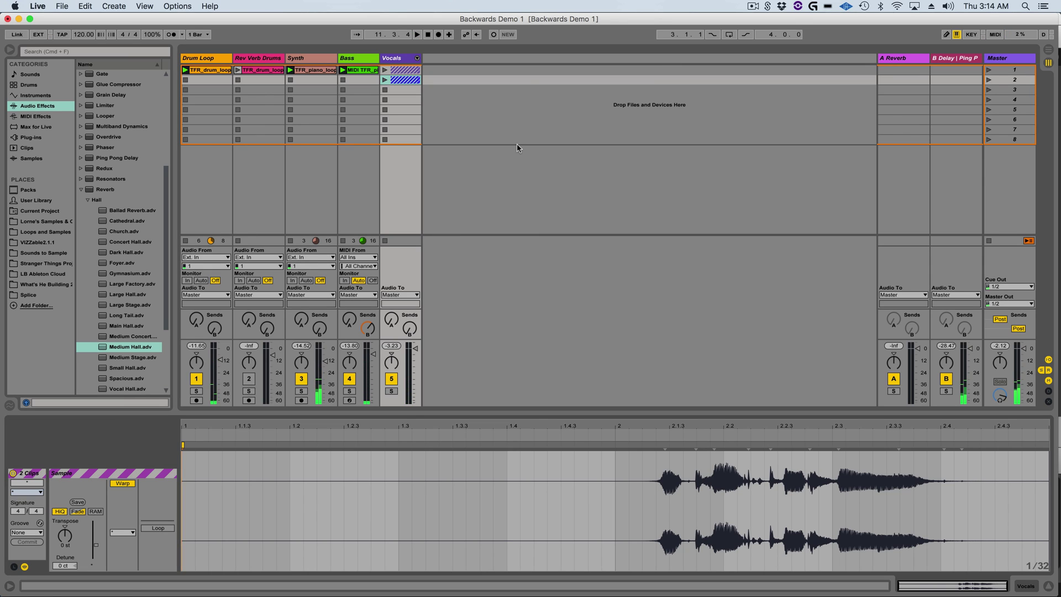